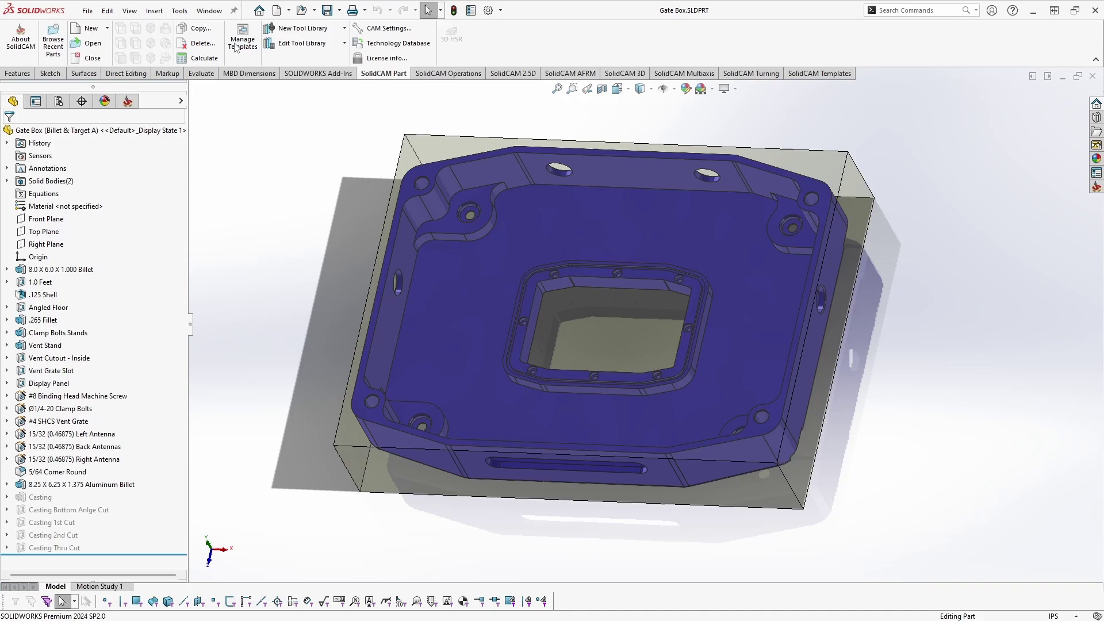
# Step: Start a new milling CAM-Part and store it as an external SolidCAM project rather than inside the part file
pyautogui.click(107, 29)
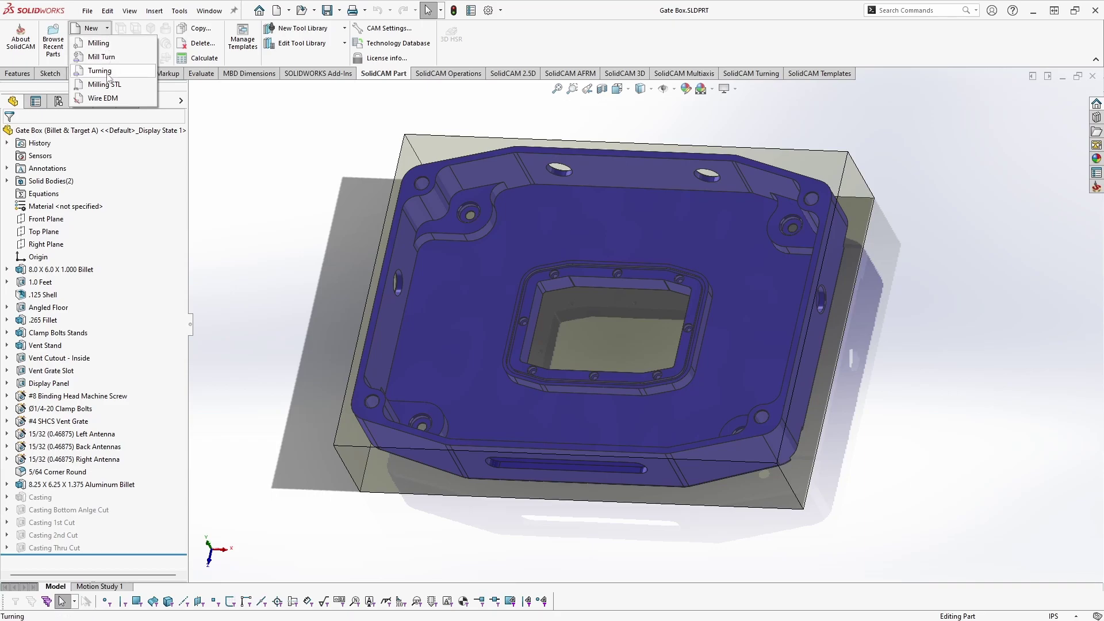
pyautogui.click(114, 46)
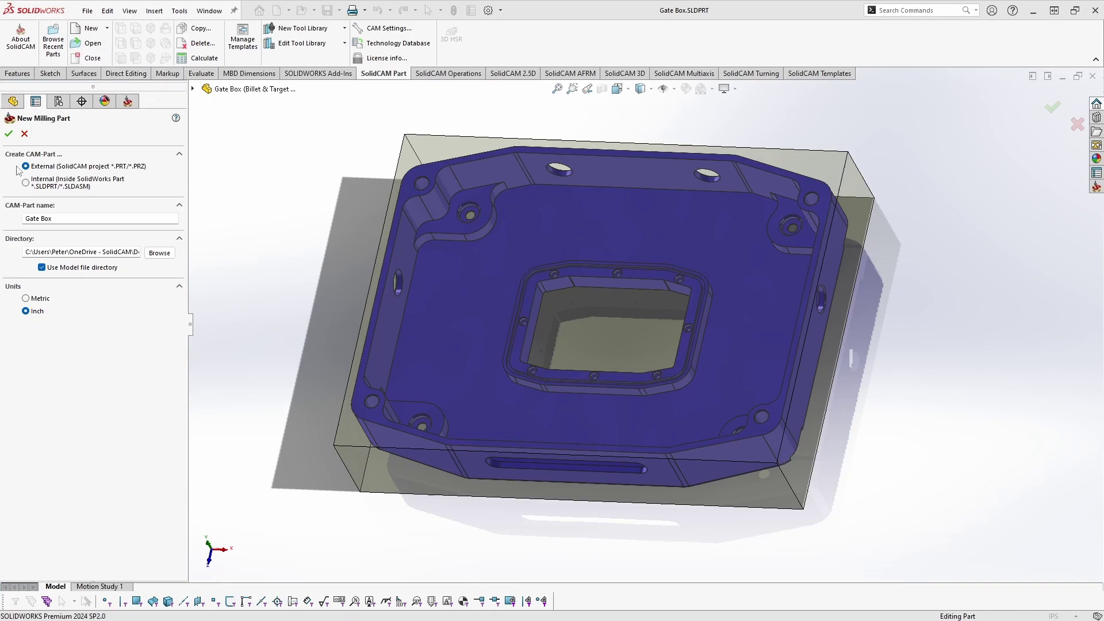
pyautogui.click(25, 183)
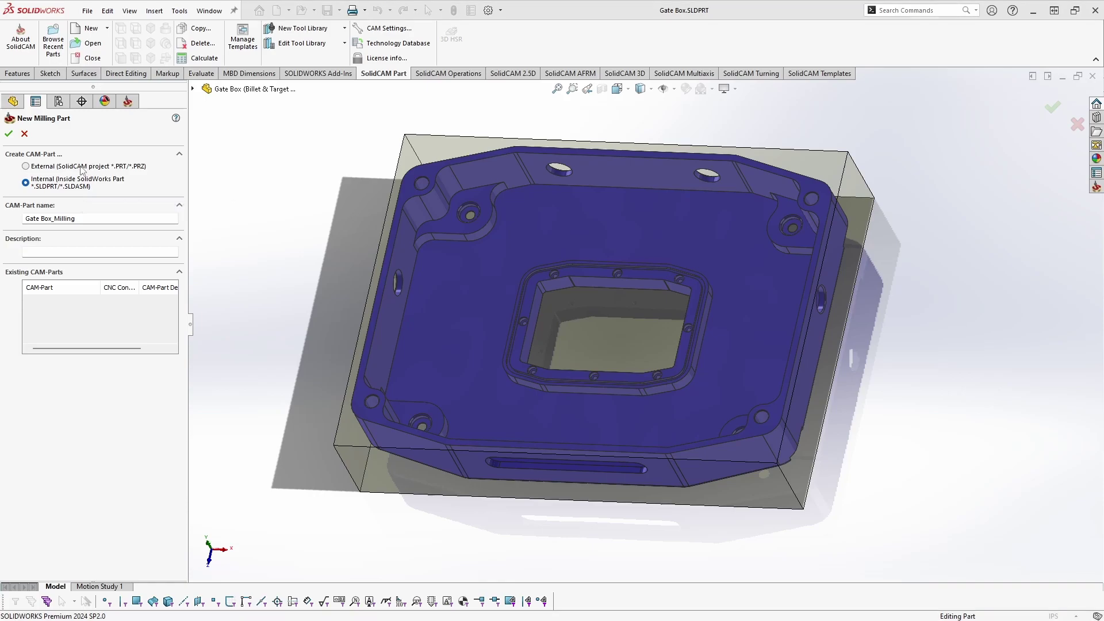
pyautogui.click(98, 167)
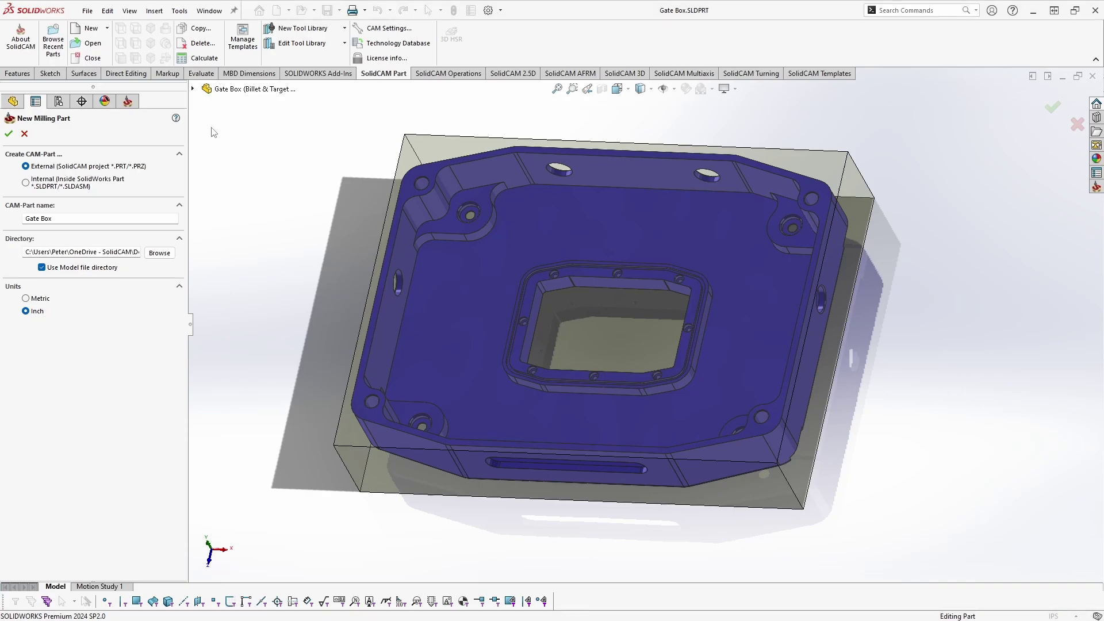
# Step: Create the CAM-Part with the name Gate Box, using the model file directory and inch units
pyautogui.click(91, 217)
pyautogui.click(167, 255)
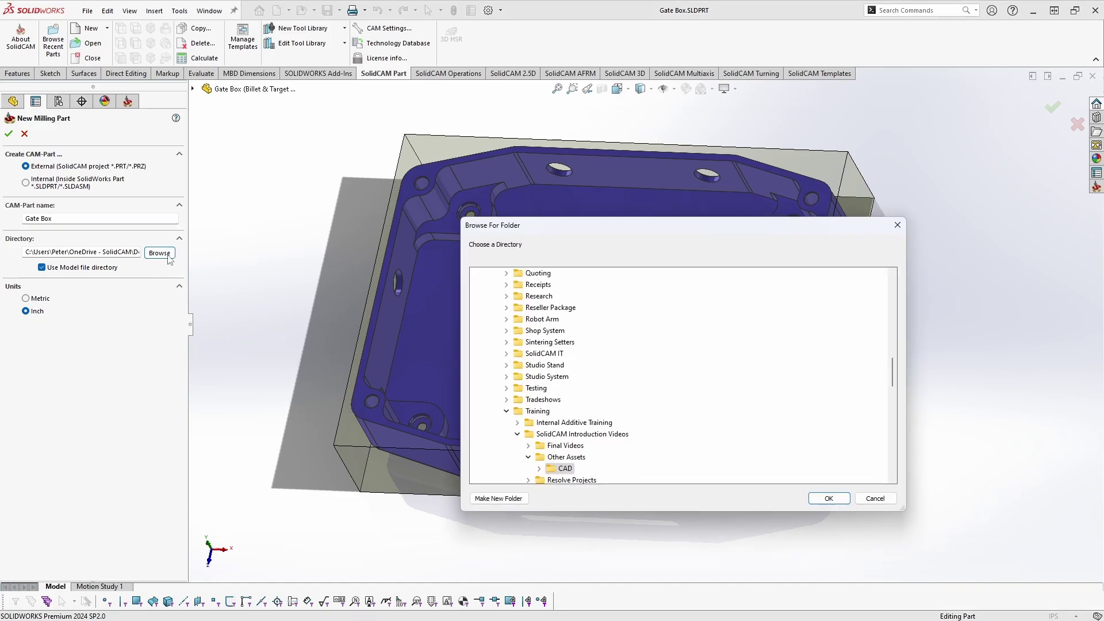
pyautogui.click(897, 225)
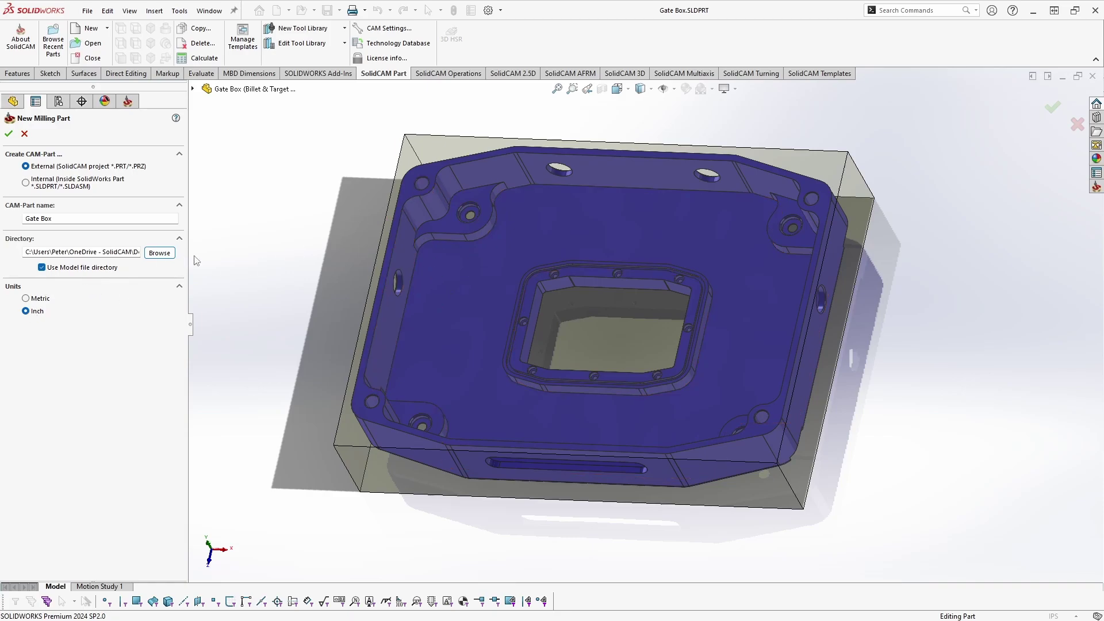
pyautogui.click(36, 298)
pyautogui.click(34, 313)
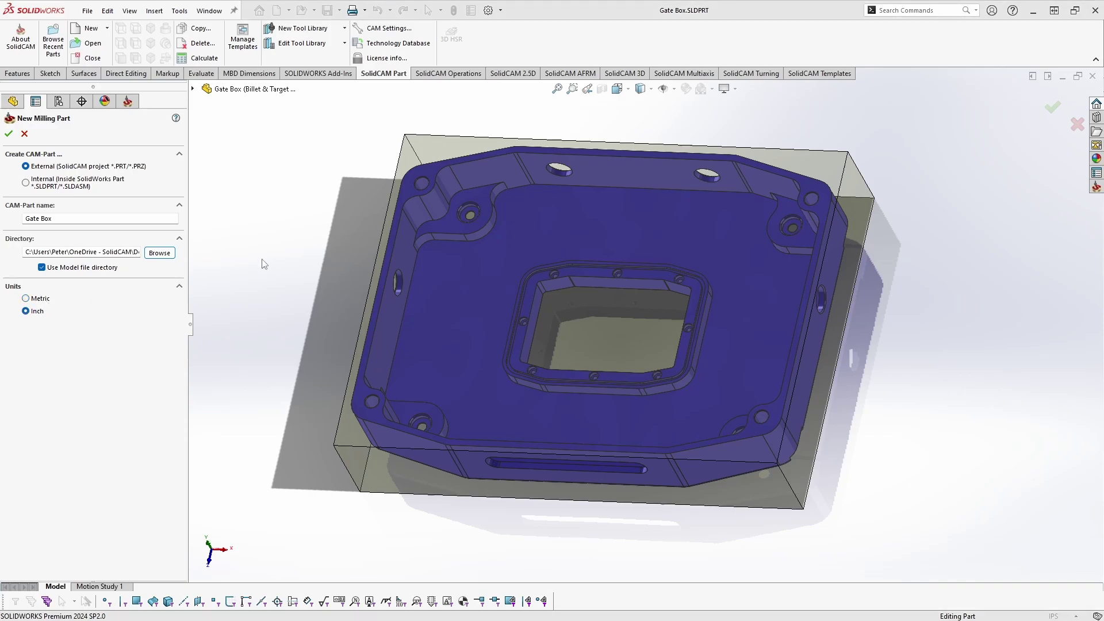
pyautogui.click(9, 134)
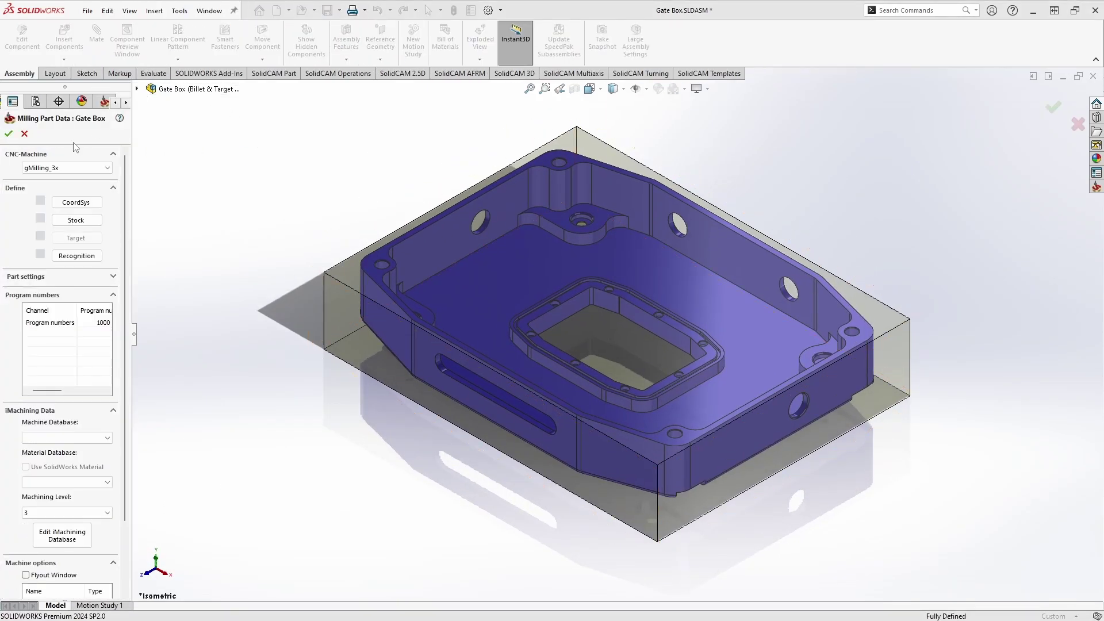
# Step: Examine the solid bodies of the DesignModel component in the generated CAM assembly
pyautogui.click(137, 90)
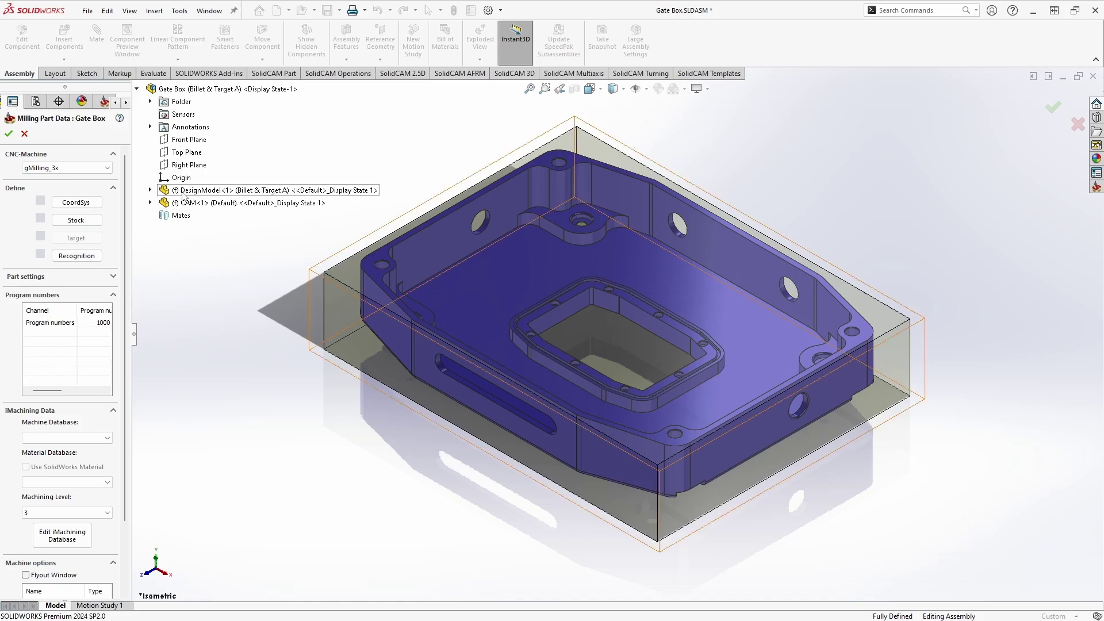
pyautogui.click(150, 190)
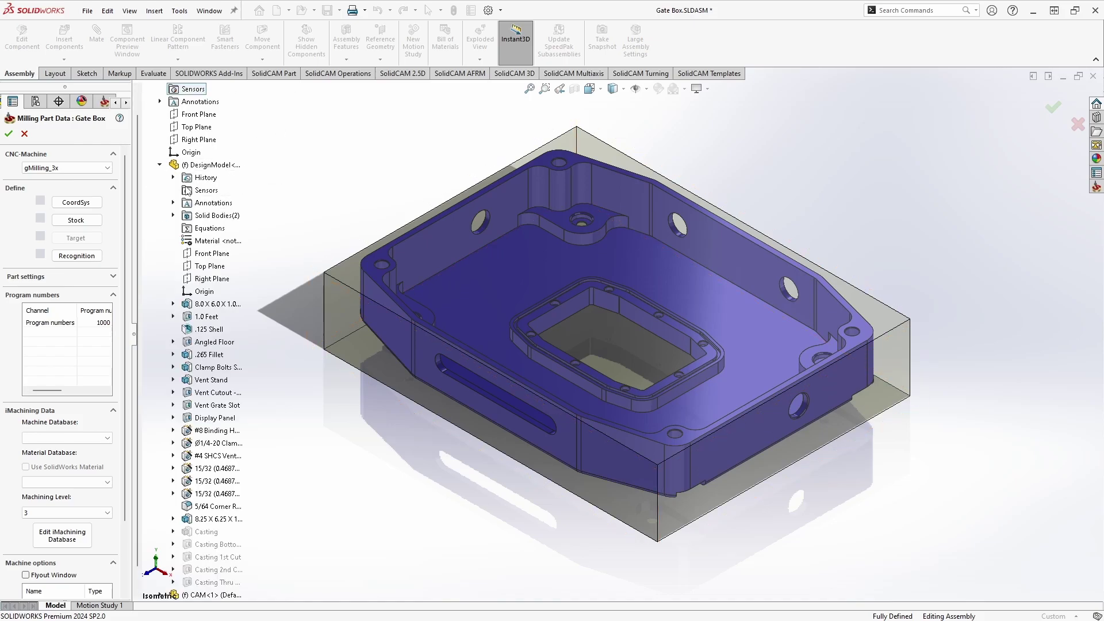
pyautogui.click(173, 215)
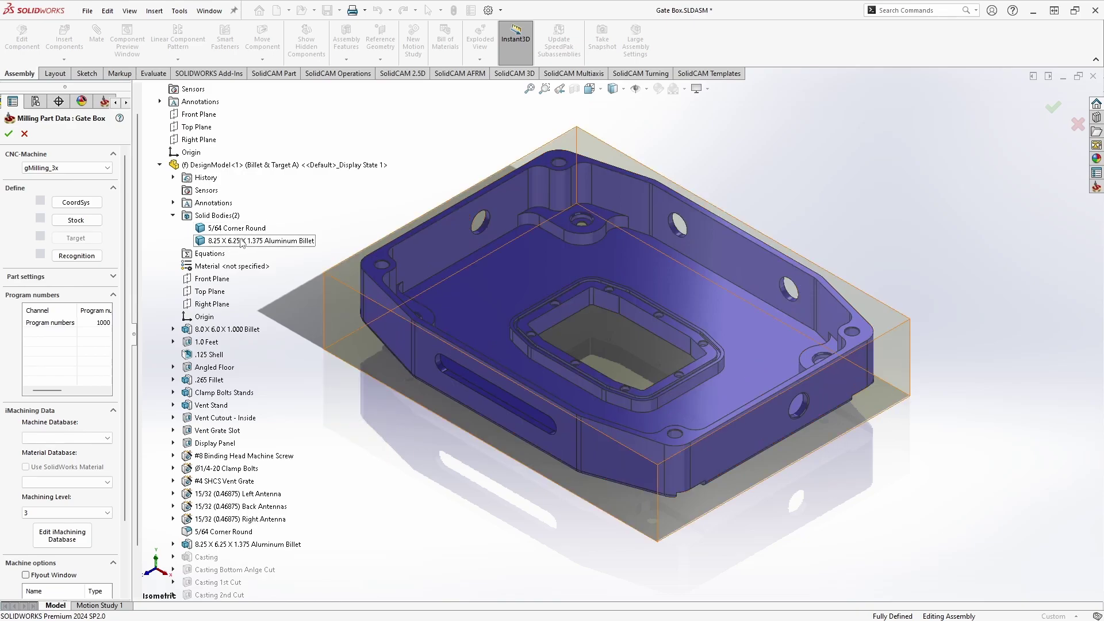
pyautogui.click(159, 166)
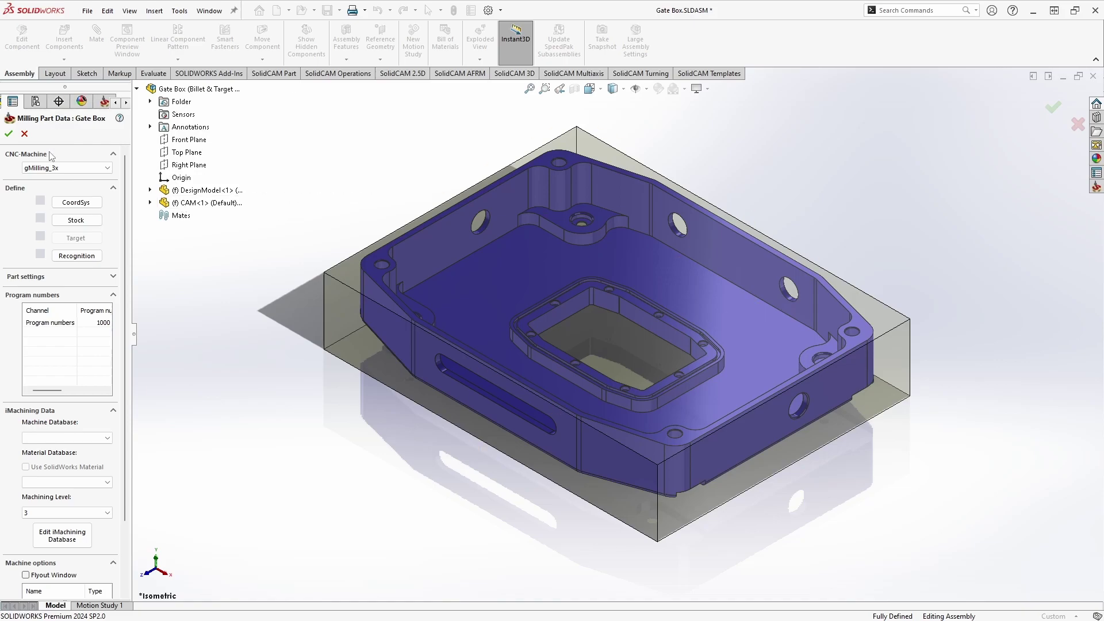
# Step: Set the CNC-Machine to gMilling_Haas_3x and open the coordinate system definition with machine CoordSys number 1
pyautogui.click(70, 169)
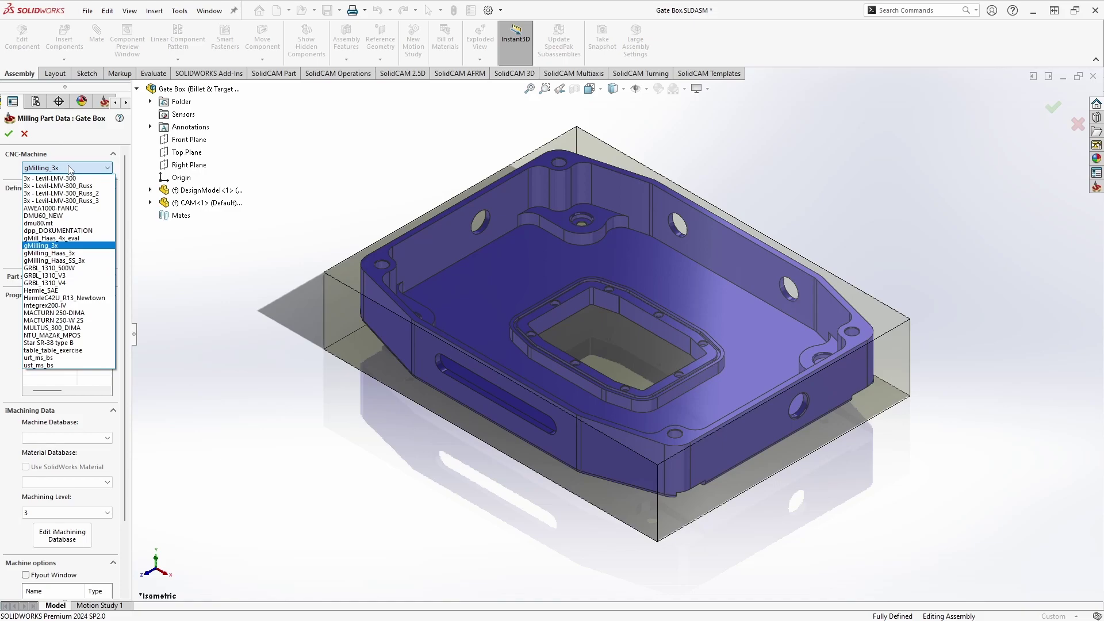
pyautogui.click(85, 254)
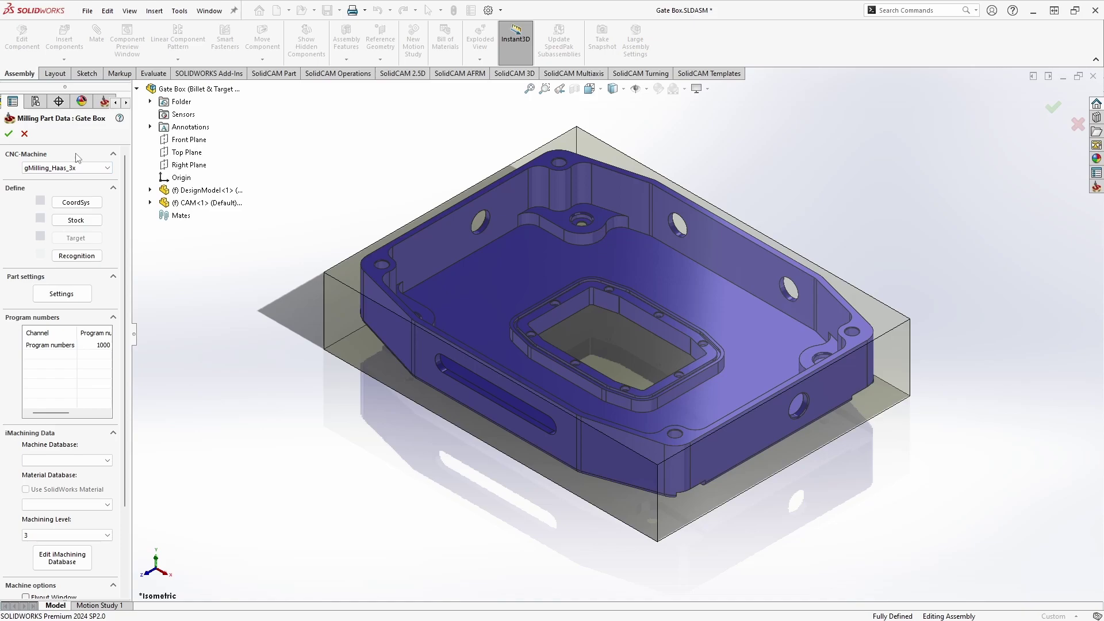
pyautogui.click(78, 203)
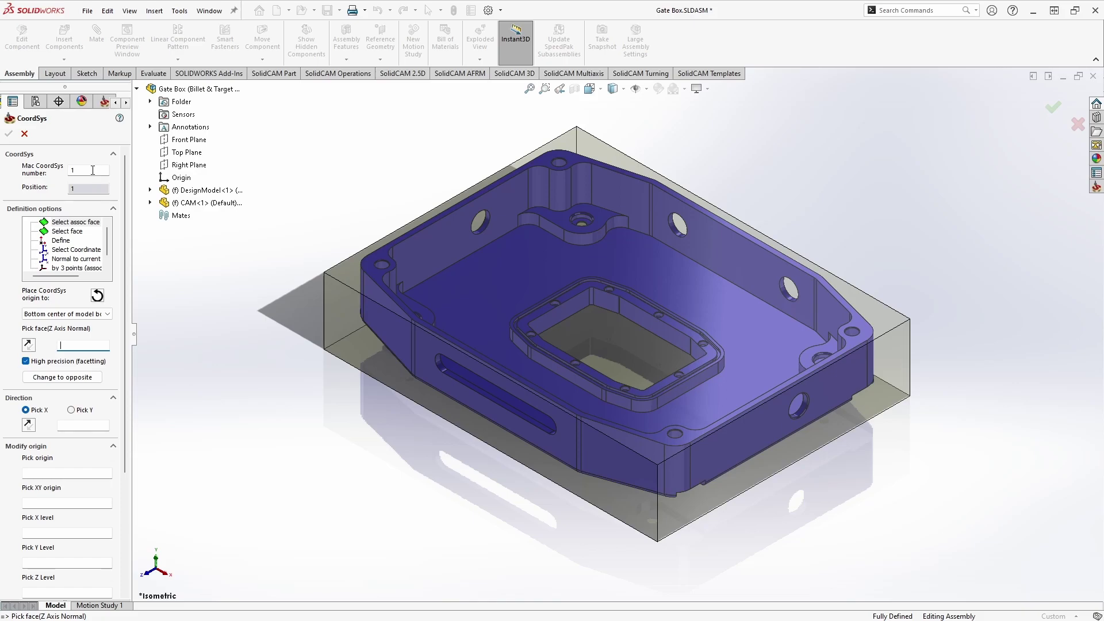
pyautogui.click(86, 171)
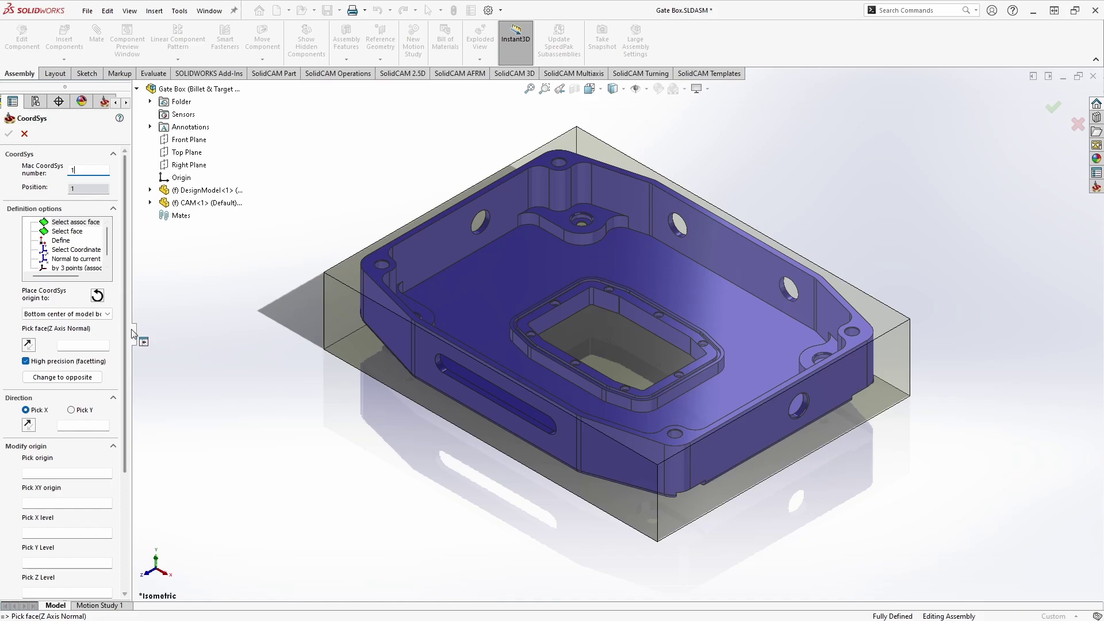
pyautogui.moveTo(140, 339); pyautogui.dragTo(184, 339)
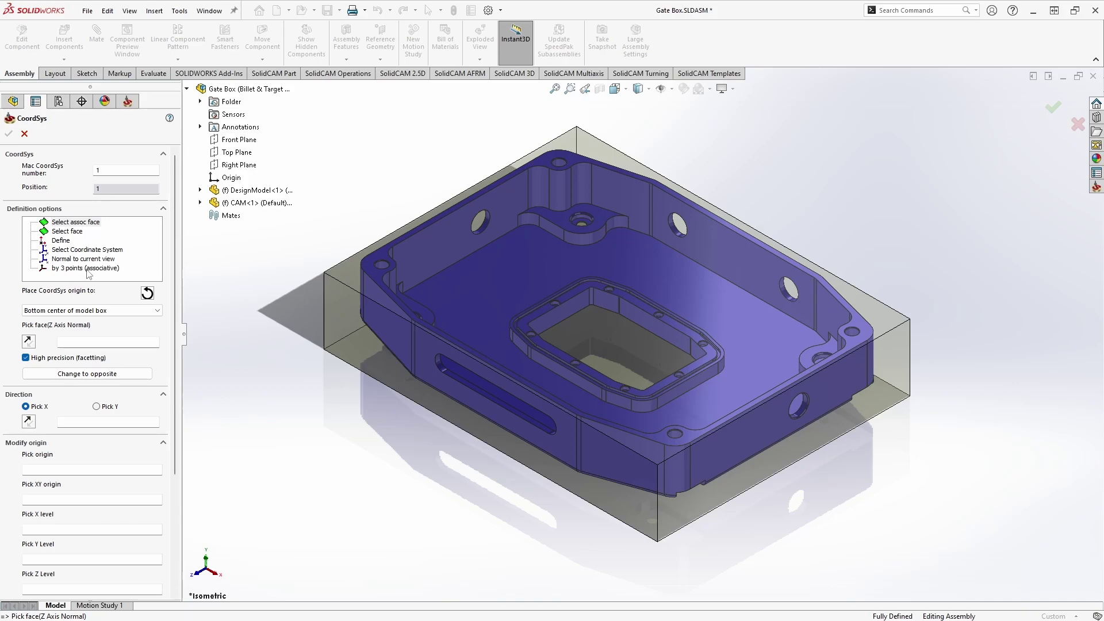
# Step: Define the coordinate system associatively from the billet's top face, placing its origin at the top corner of the model box
pyautogui.click(89, 223)
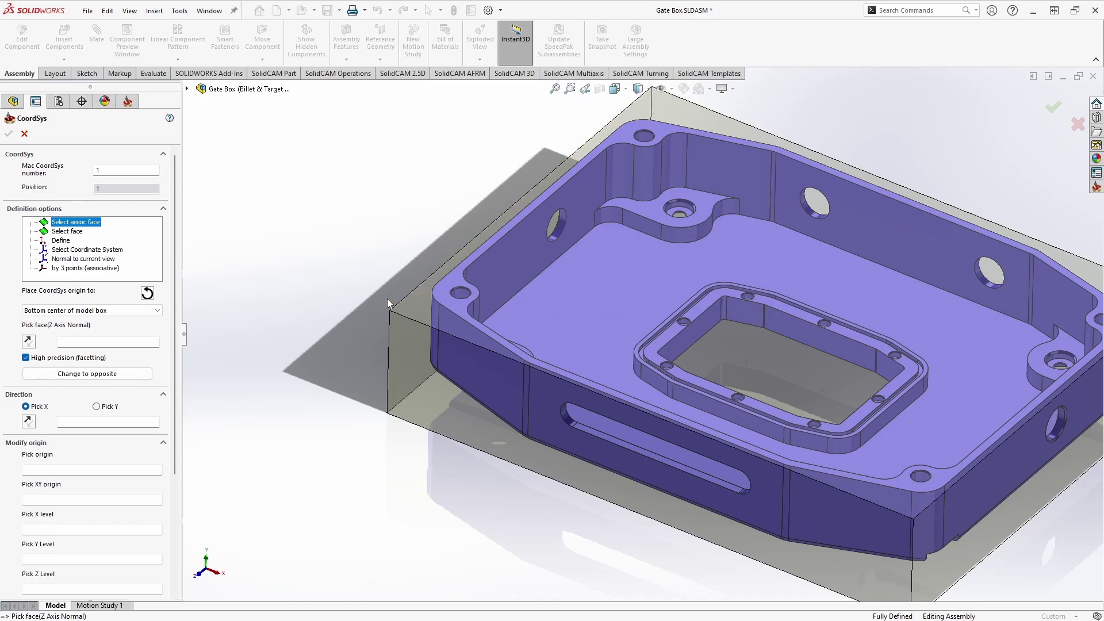
pyautogui.click(440, 296)
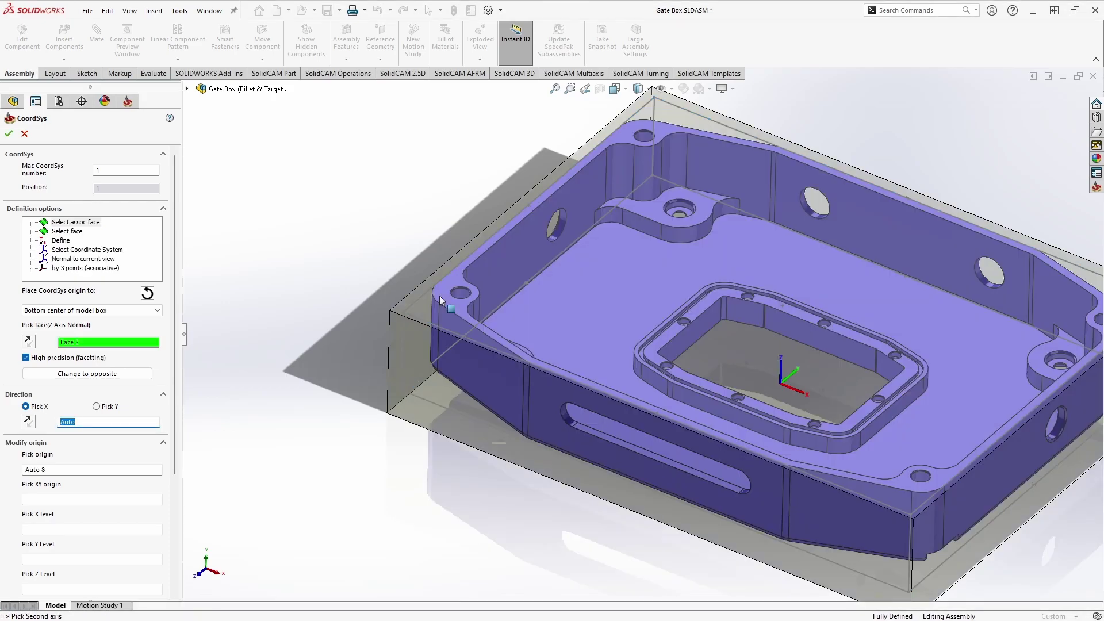
pyautogui.scroll(-8, 441, 298)
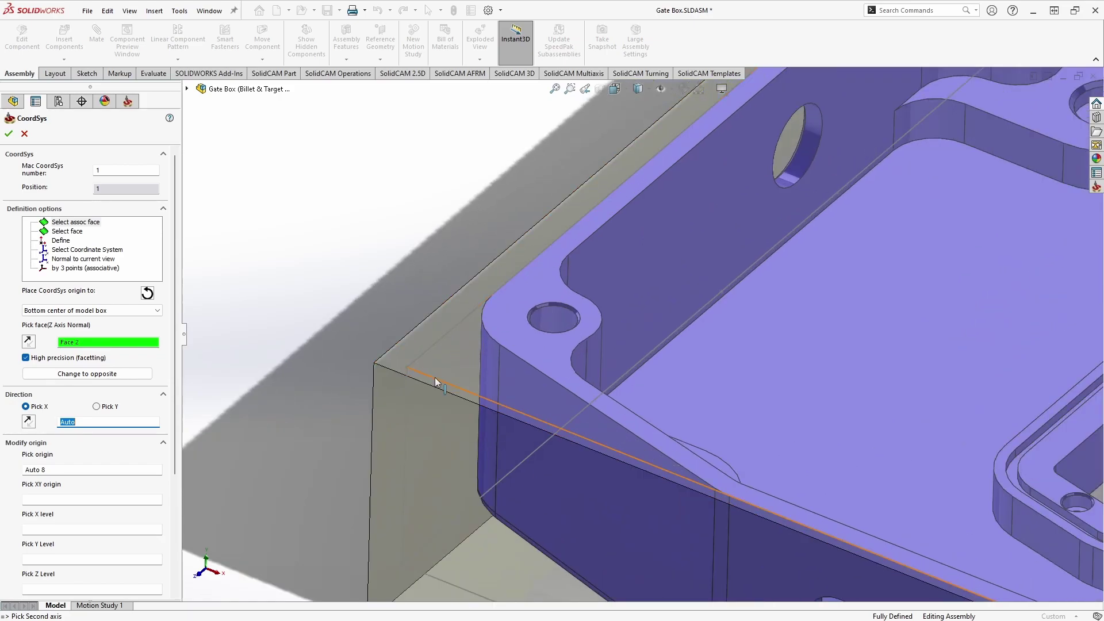
pyautogui.scroll(1, 551, 288)
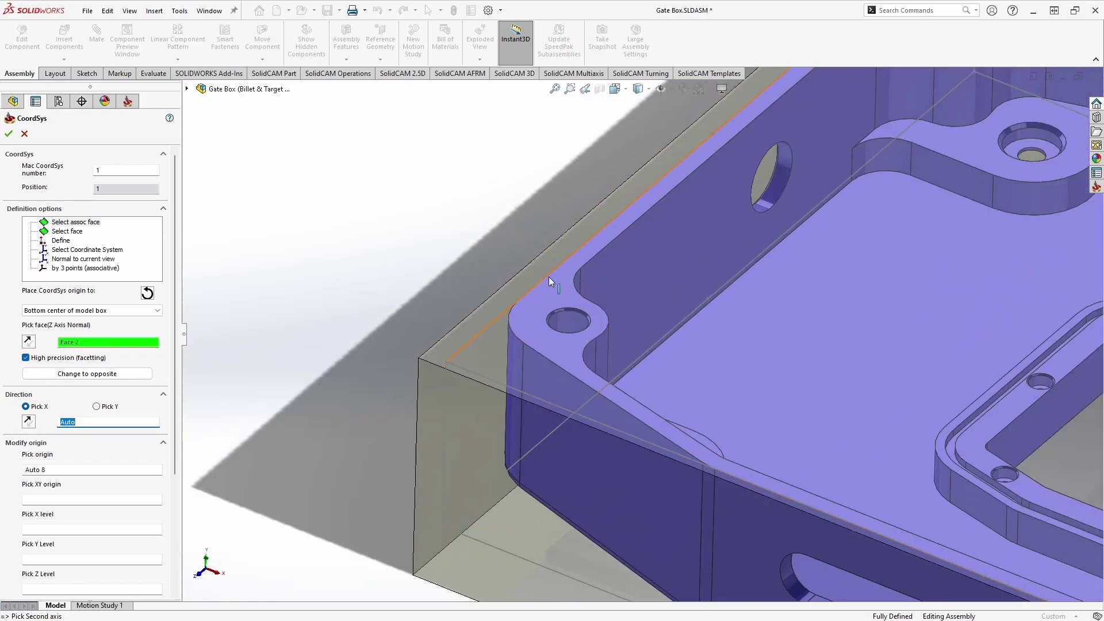
pyautogui.scroll(5, 643, 423)
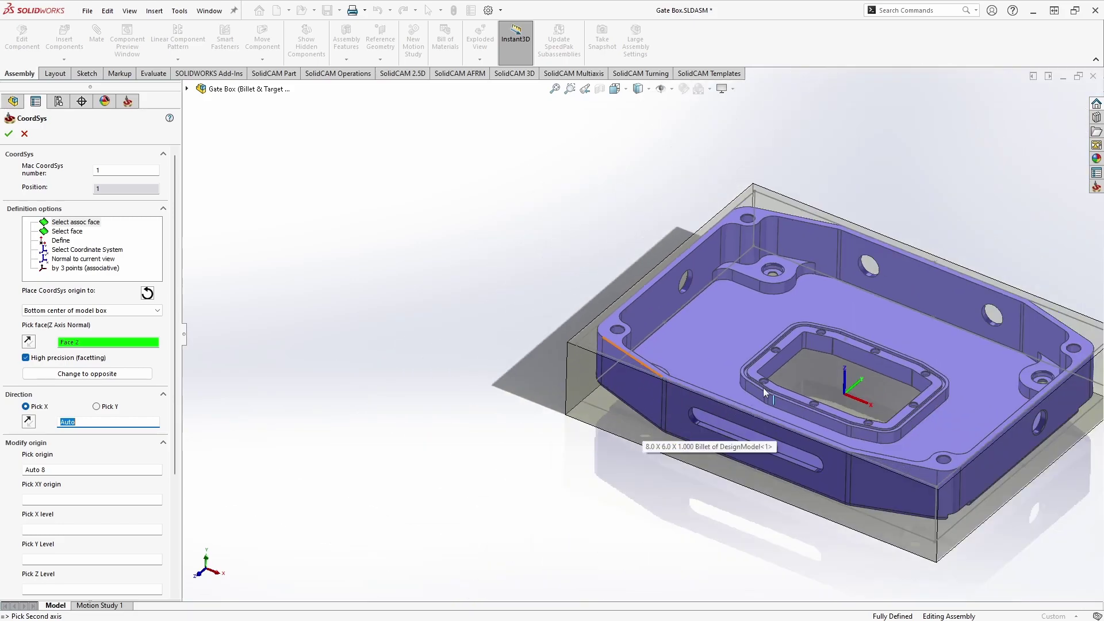
pyautogui.scroll(-4, 638, 443)
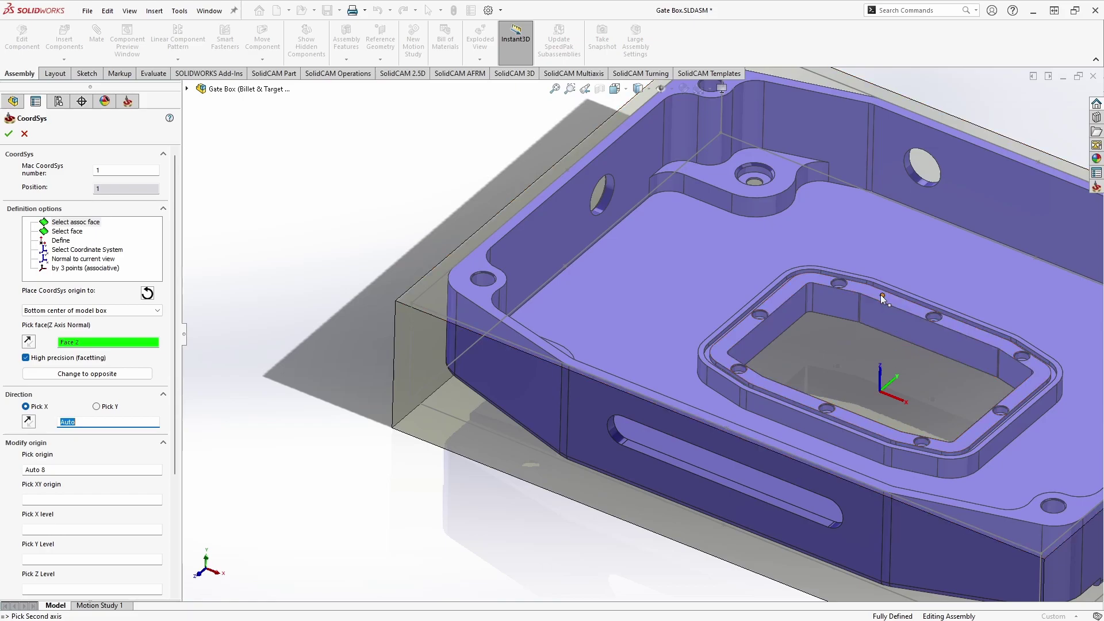
pyautogui.click(109, 311)
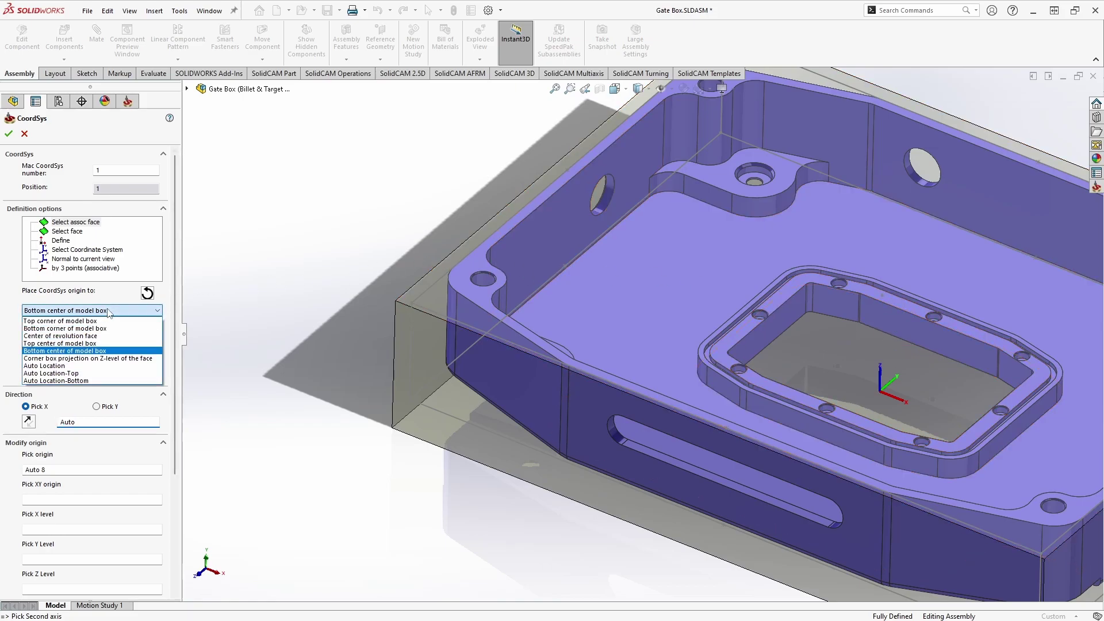
pyautogui.click(76, 322)
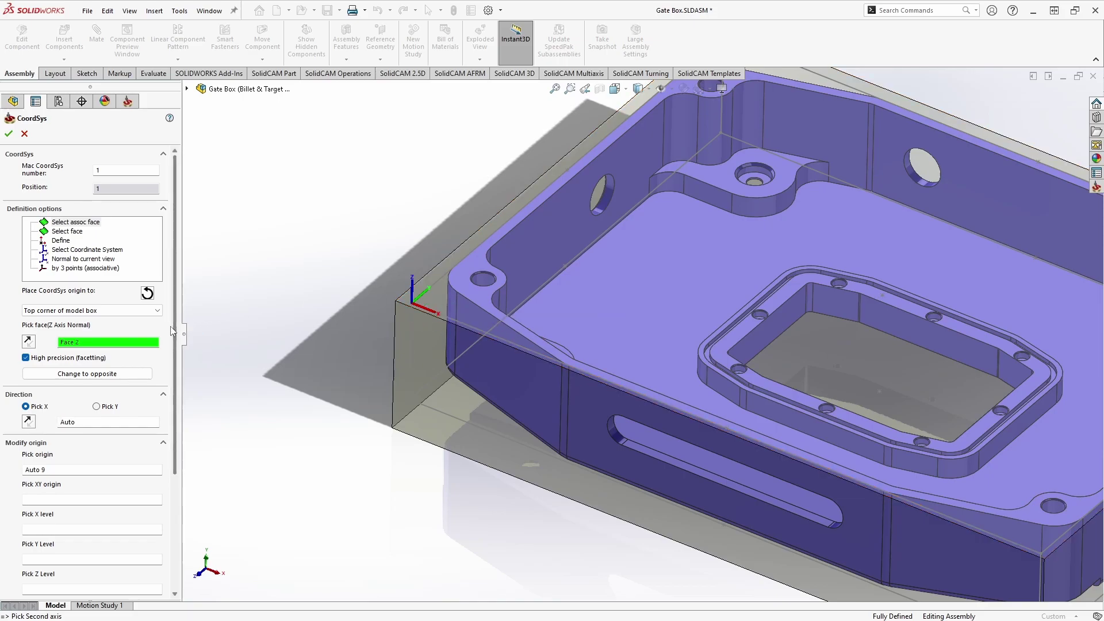
# Step: Rotate the coordinate system 90 degrees about Z and shift its origin by a delta of 1 in X
pyautogui.moveTo(175, 338); pyautogui.dragTo(176, 492)
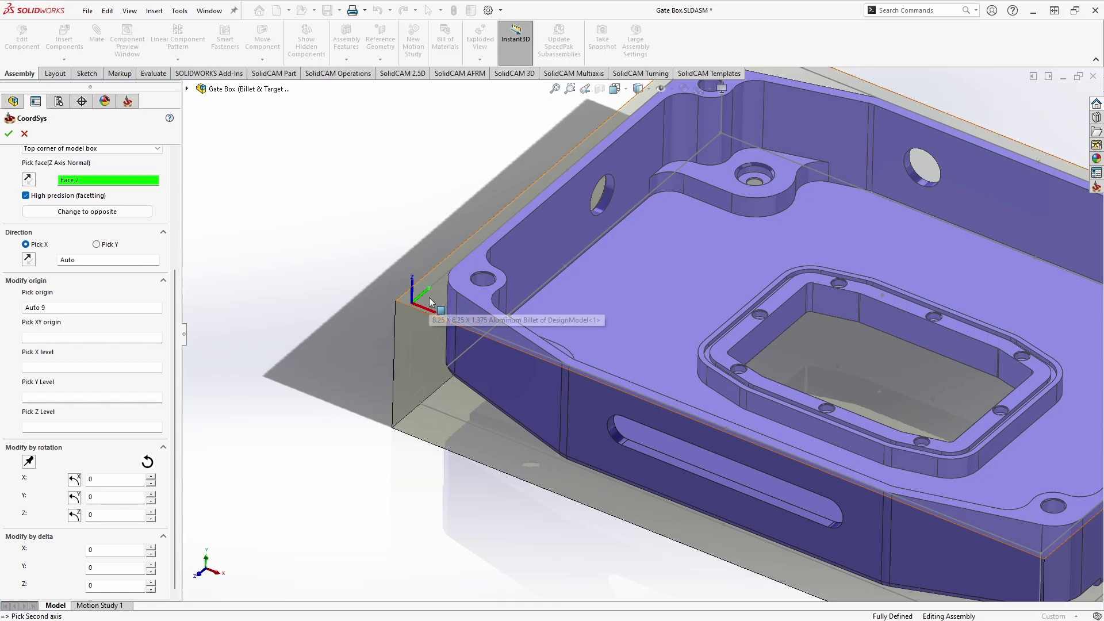
pyautogui.doubleClick(91, 515)
pyautogui.write('90')
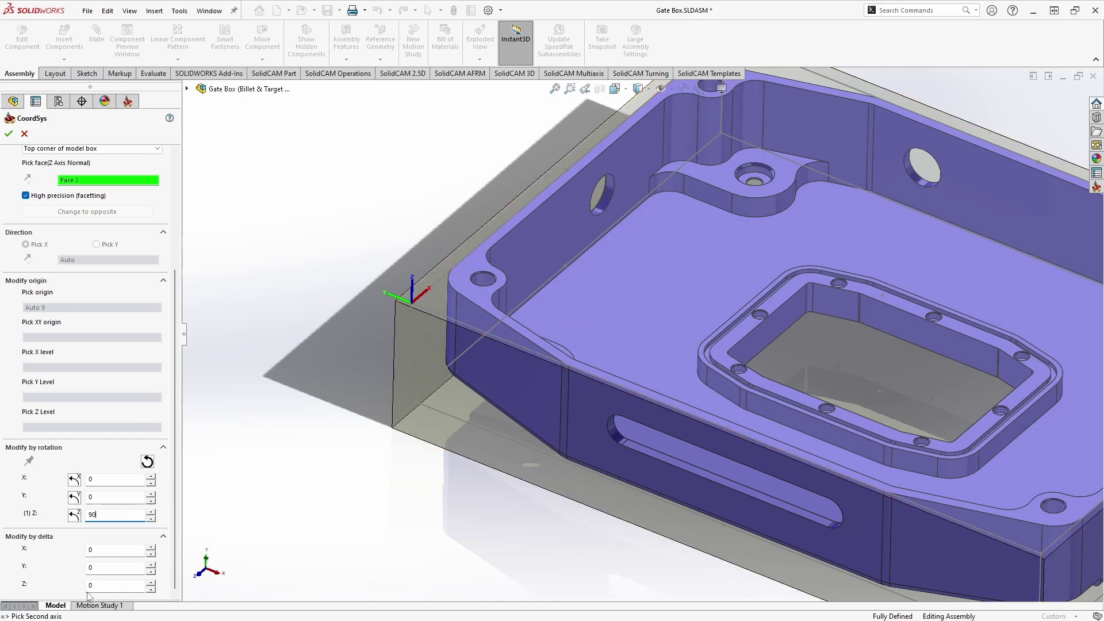
pyautogui.press('Tab')
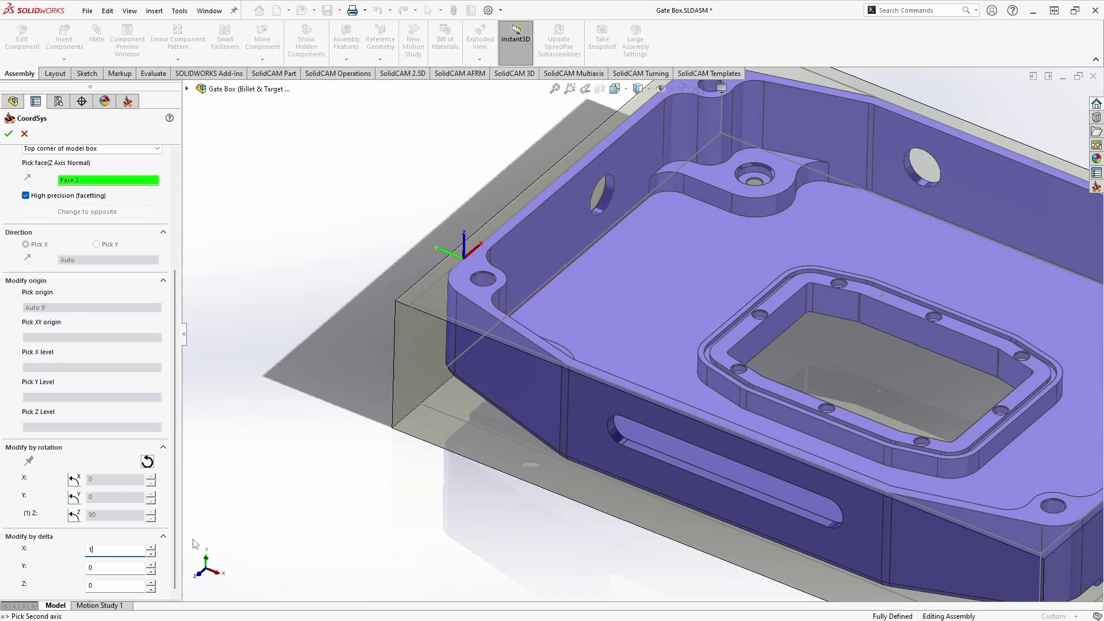
# Step: Redefine the coordinate system with the Define option, picking the billet's top front-left corner as origin, front-right corner for X-direction and back-left corner for Y-direction
pyautogui.scroll(3, 166, 448)
pyautogui.click(67, 231)
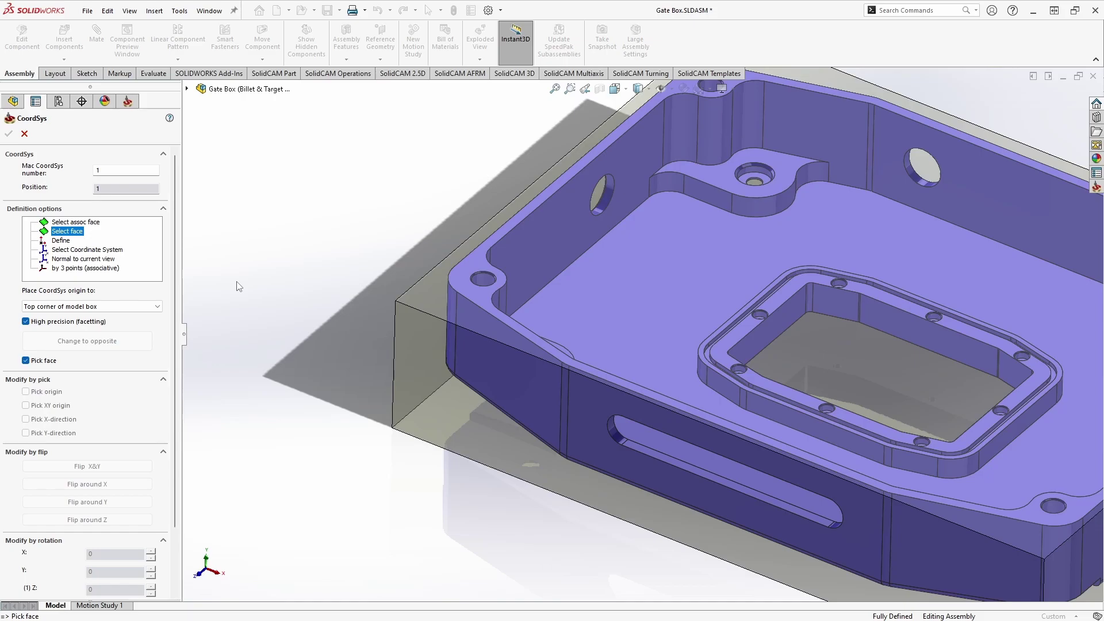
pyautogui.click(62, 241)
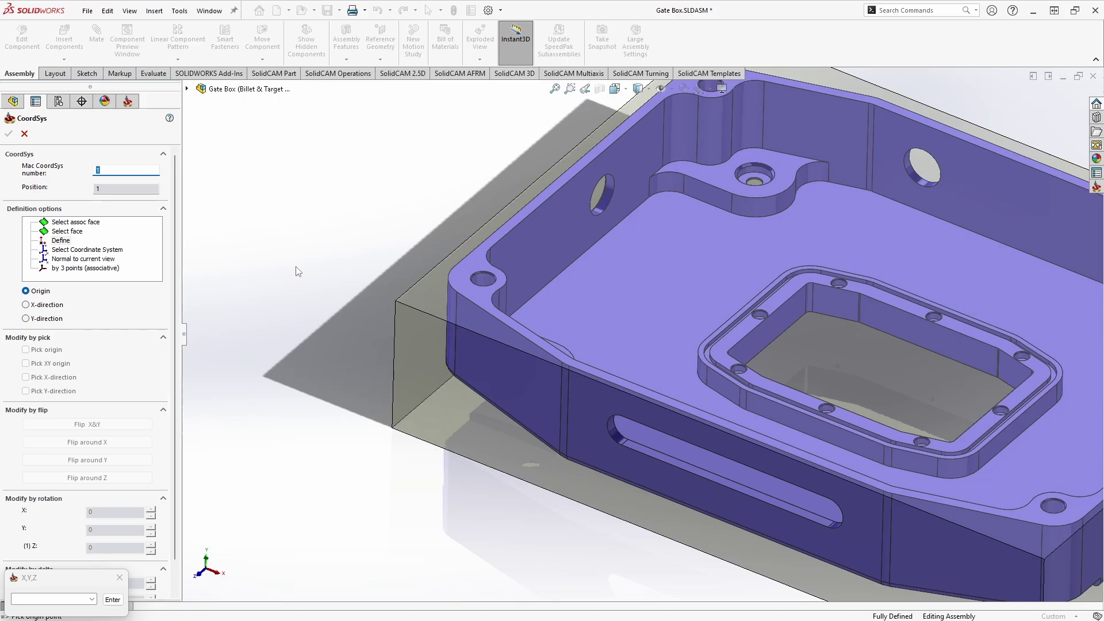
pyautogui.click(396, 301)
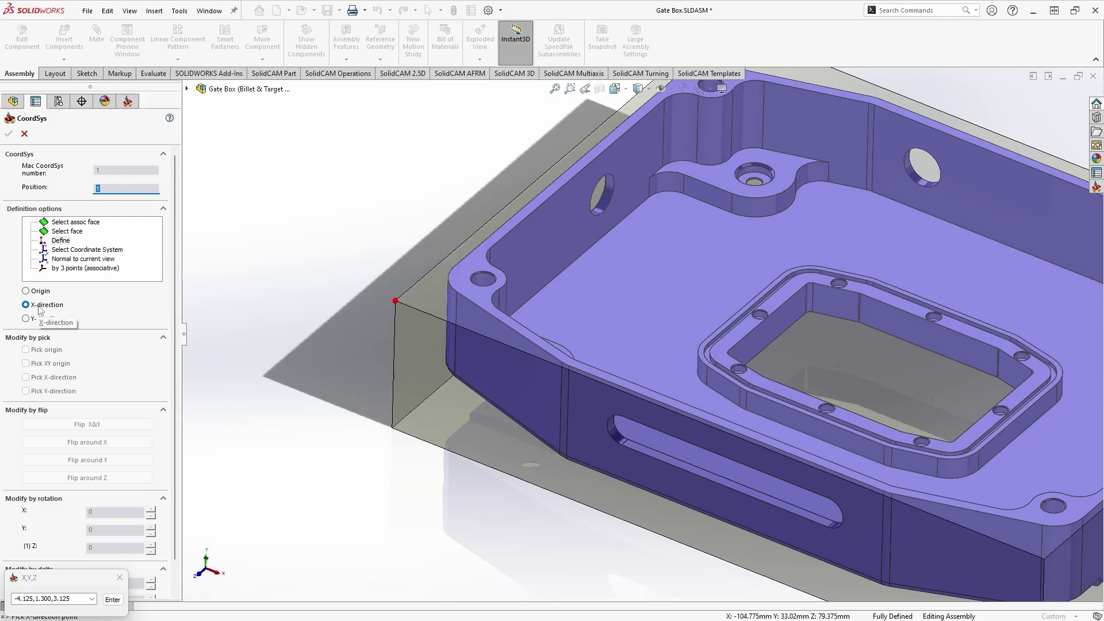
pyautogui.scroll(2, 835, 342)
pyautogui.scroll(-1, 835, 342)
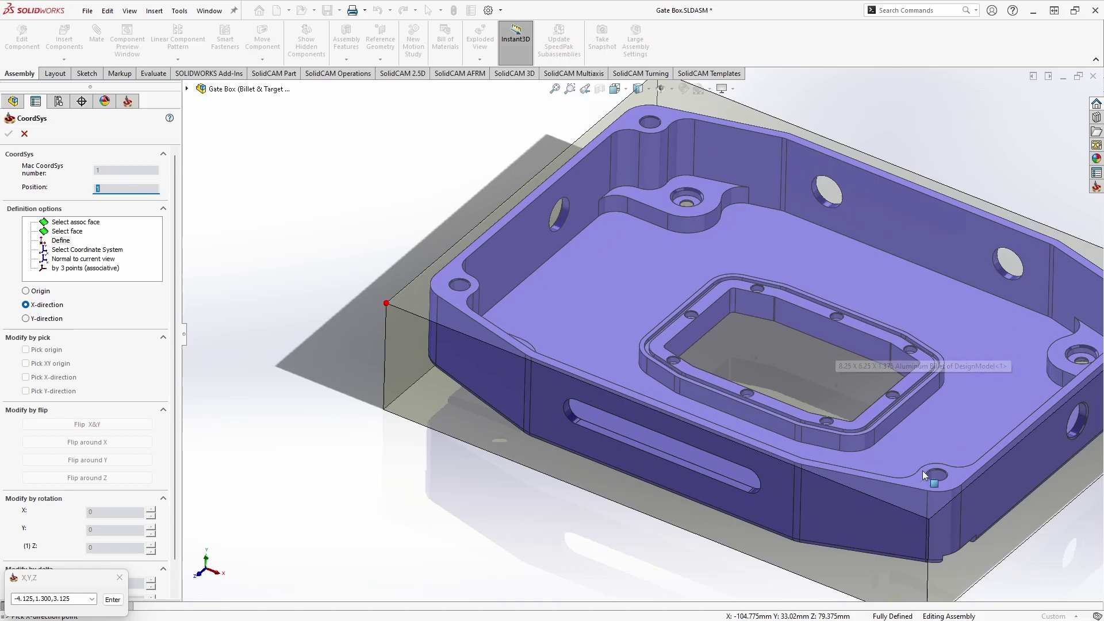
pyautogui.click(930, 520)
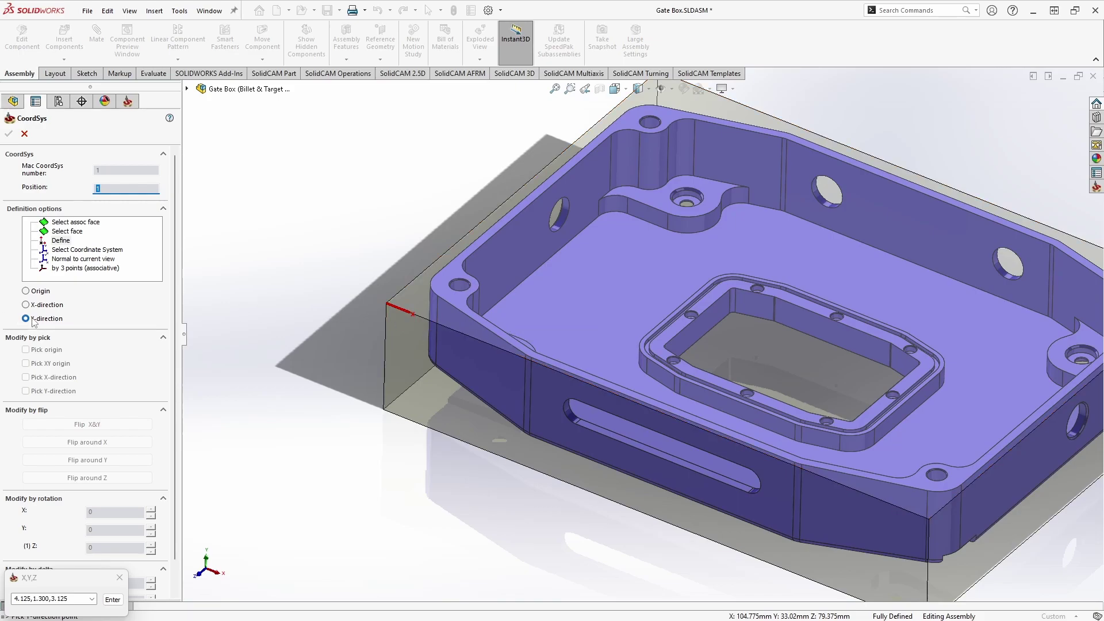
pyautogui.scroll(3, 733, 163)
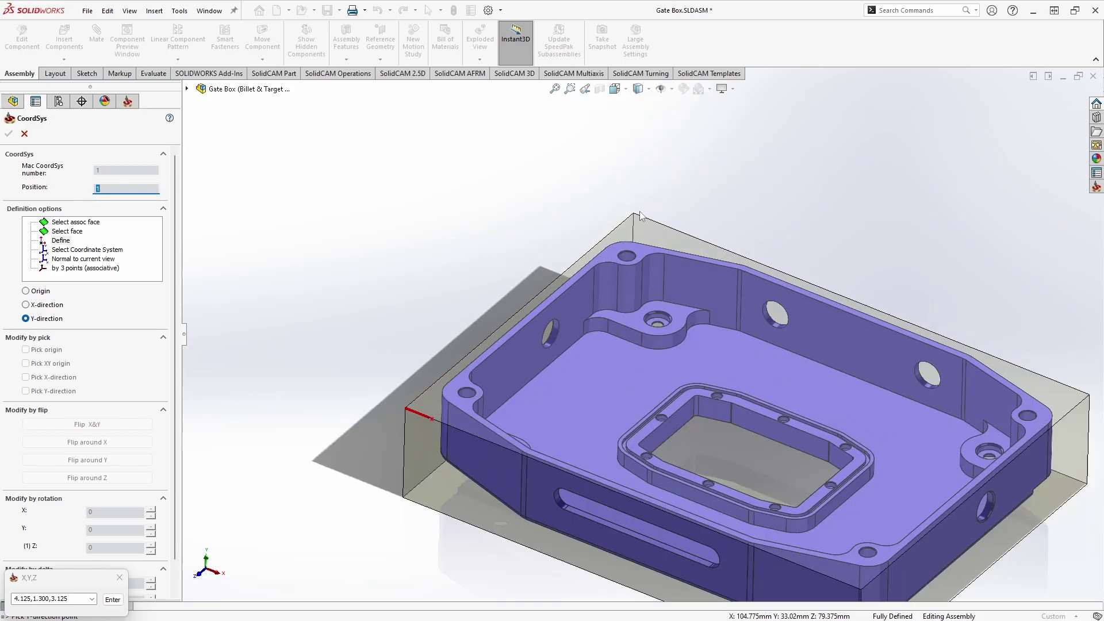
pyautogui.click(634, 214)
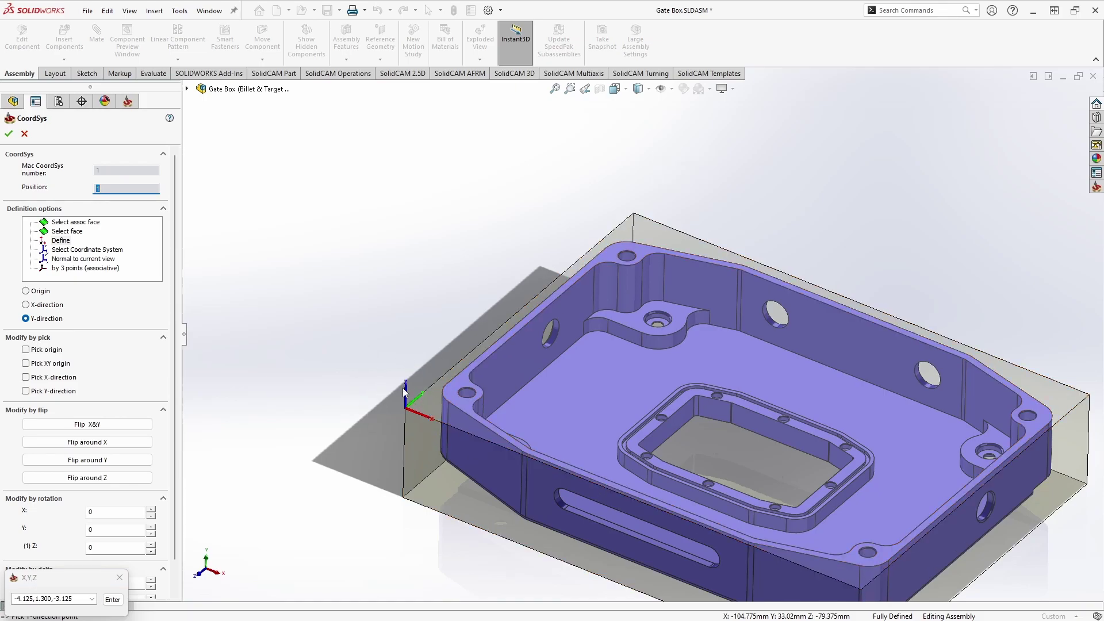
# Step: Switch the coordinate system definition method to Select Coordinate System
pyautogui.scroll(-2, 171, 378)
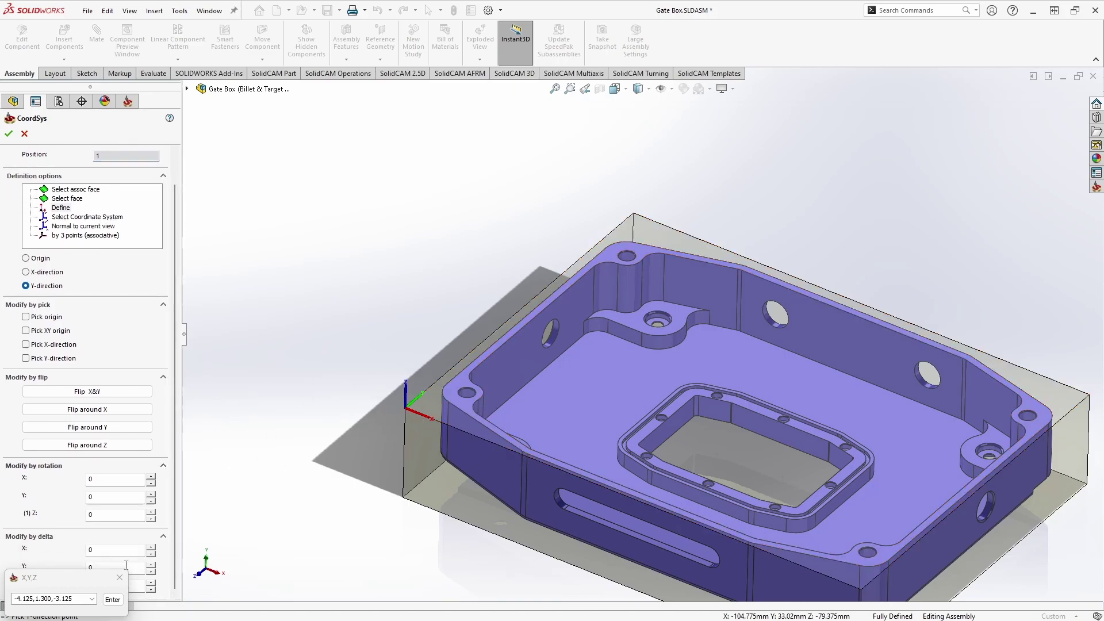
pyautogui.click(385, 396)
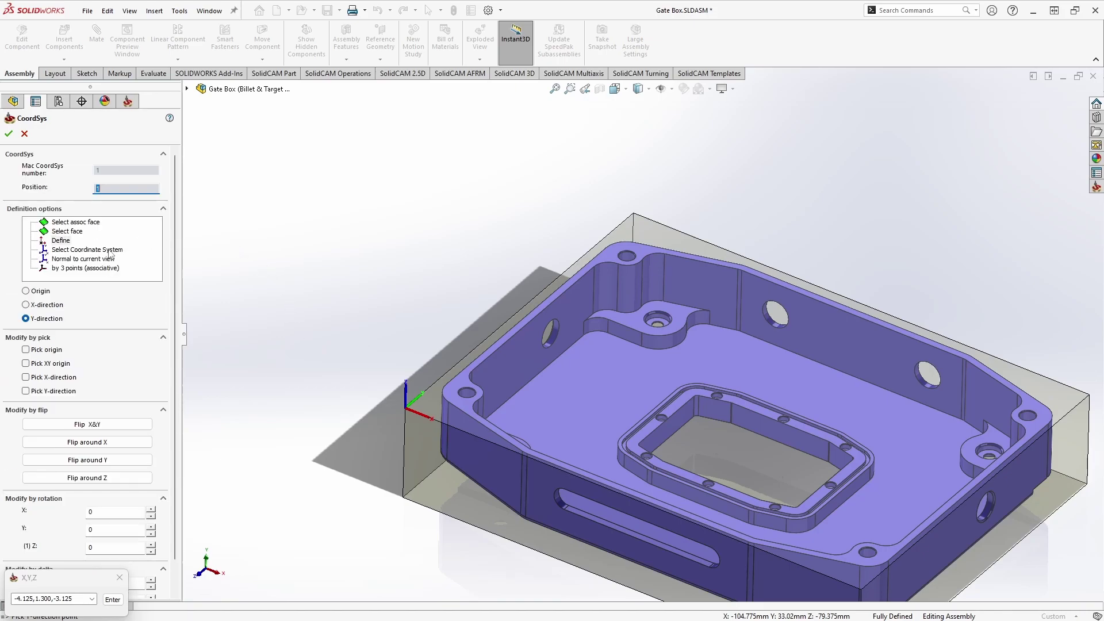
pyautogui.click(98, 249)
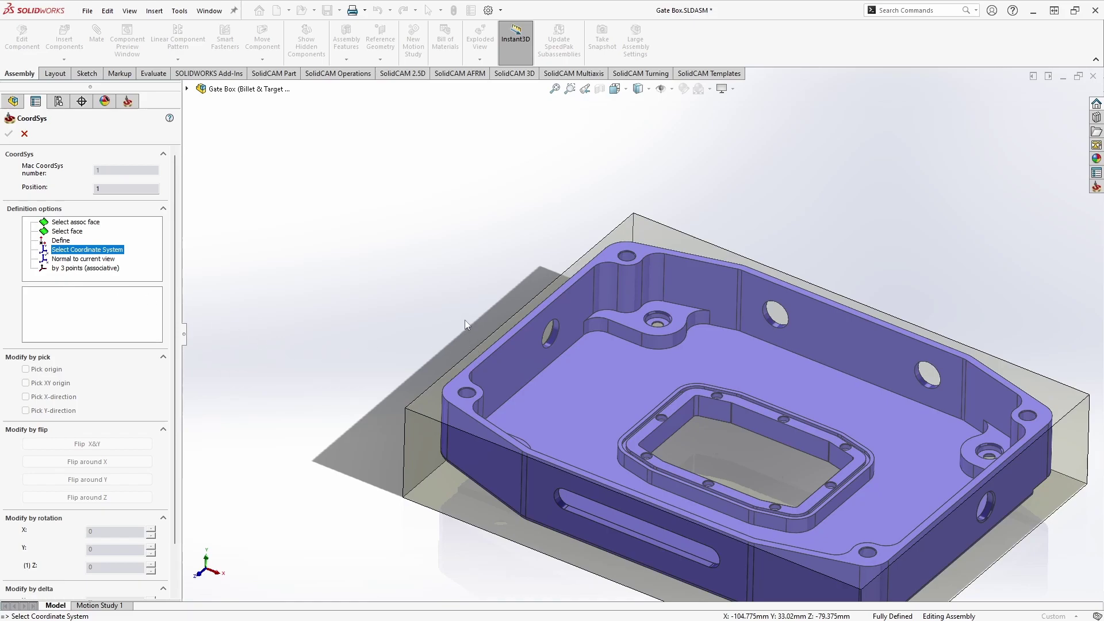
# Step: Orbit to look down at the part from its short side and define the coordinate system normal to the captured current view
pyautogui.moveTo(464, 306); pyautogui.dragTo(717, 286, button='middle')
pyautogui.moveTo(609, 392); pyautogui.dragTo(566, 383, button='middle')
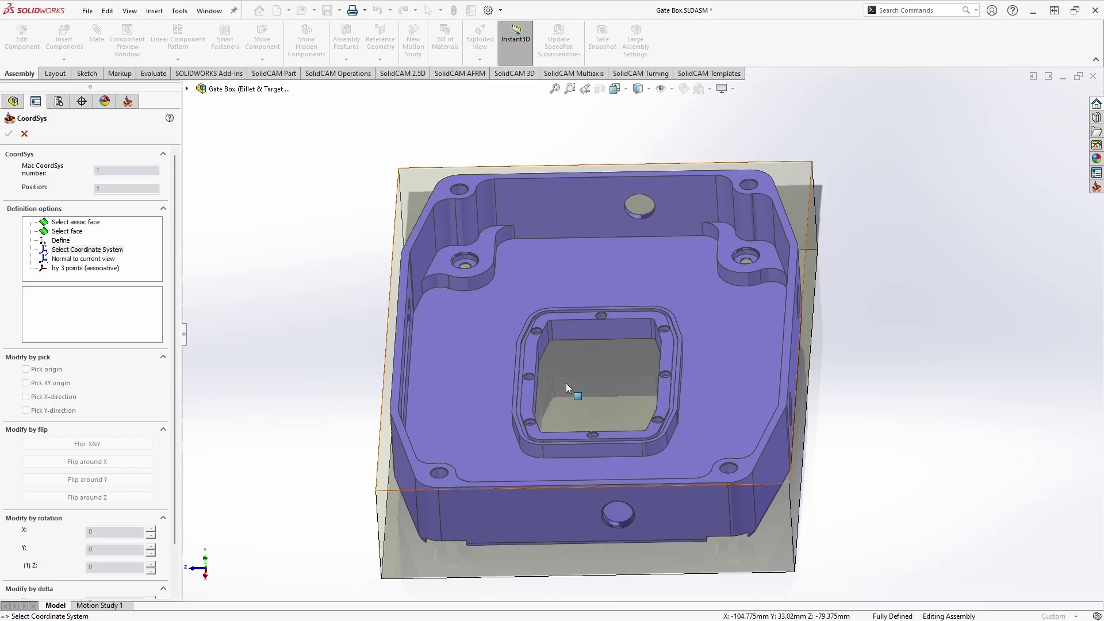
pyautogui.click(85, 258)
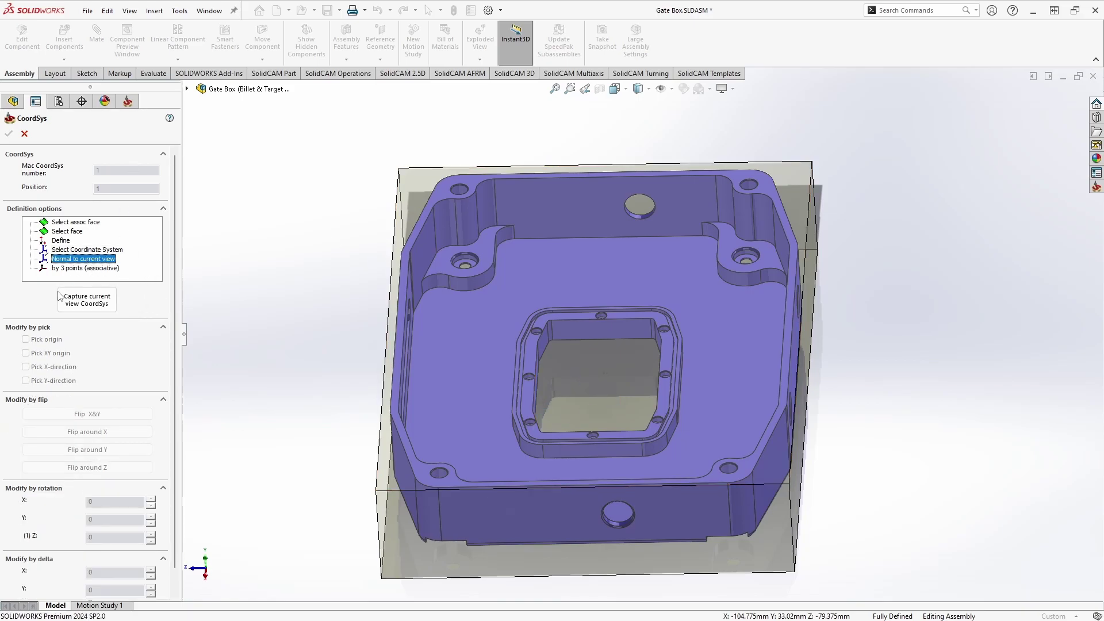
pyautogui.click(75, 308)
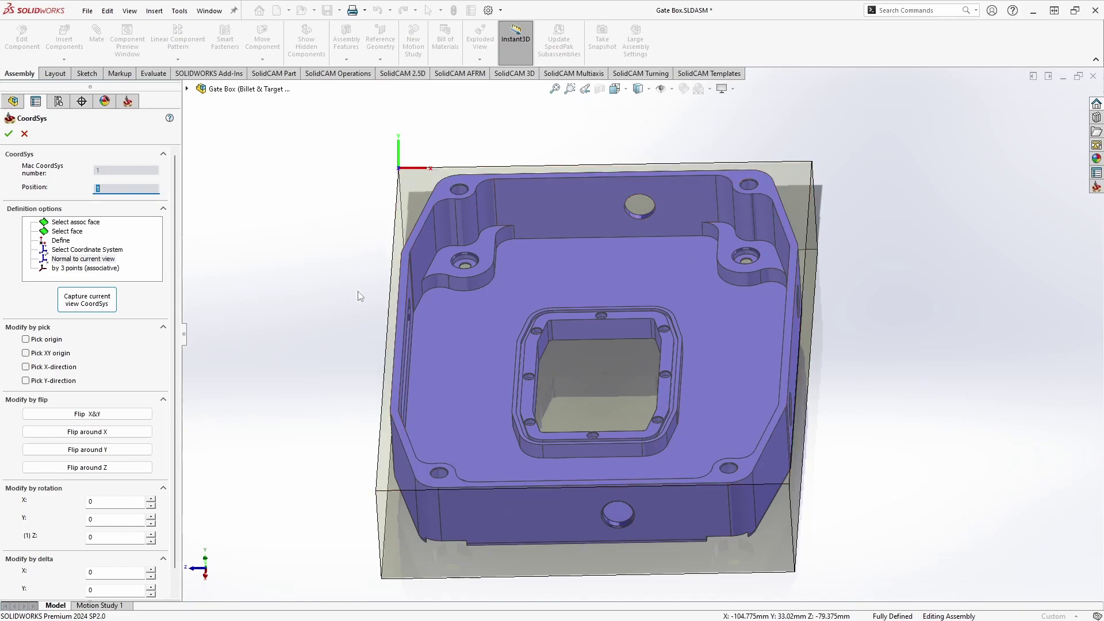
pyautogui.moveTo(327, 317); pyautogui.dragTo(426, 316, button='middle')
pyautogui.scroll(-1, 175, 392)
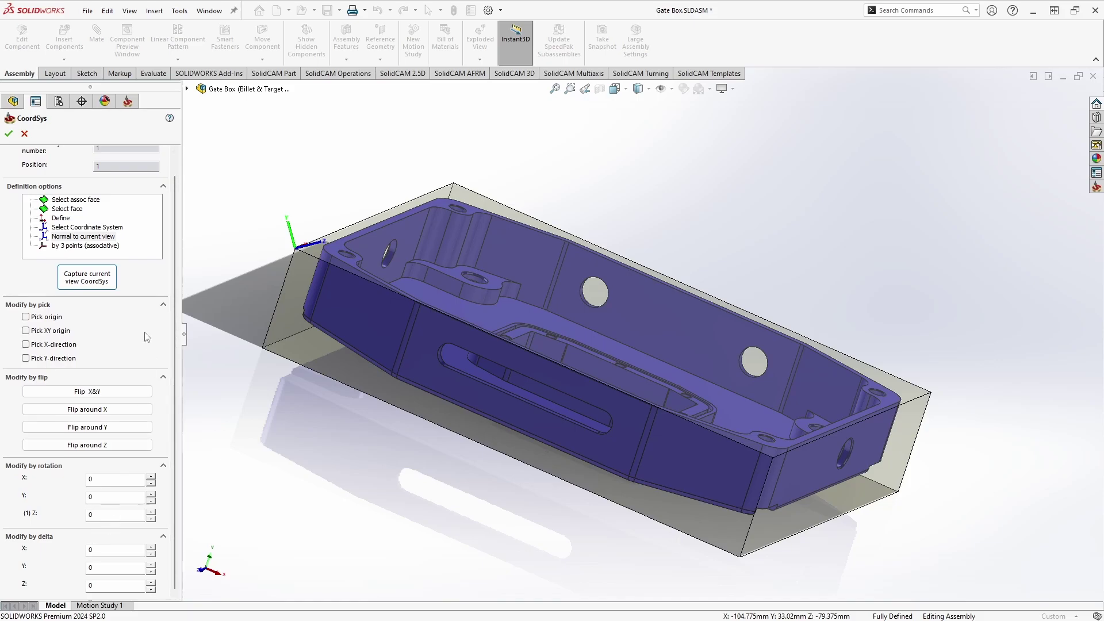
# Step: Define the coordinate system by 3 associative points: the billet's top front-left corner as origin, front-right for X-direction, back-left for Y-direction
pyautogui.click(109, 246)
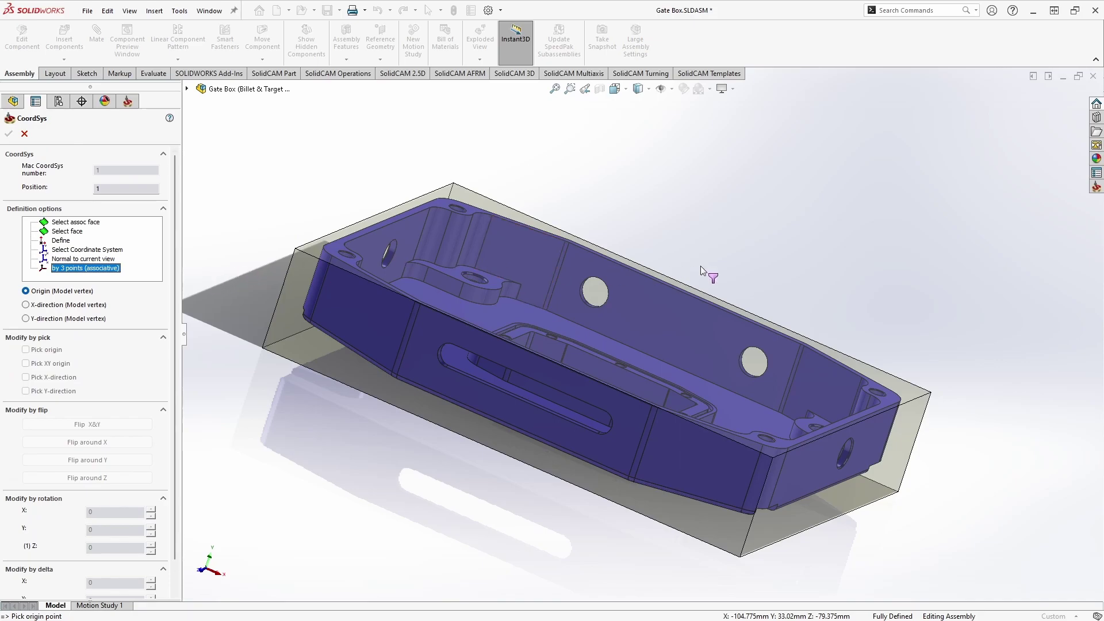
pyautogui.keyDown('ctrl'); pyautogui.moveTo(690, 270); pyautogui.dragTo(706, 244, button='middle'); pyautogui.keyUp('ctrl')
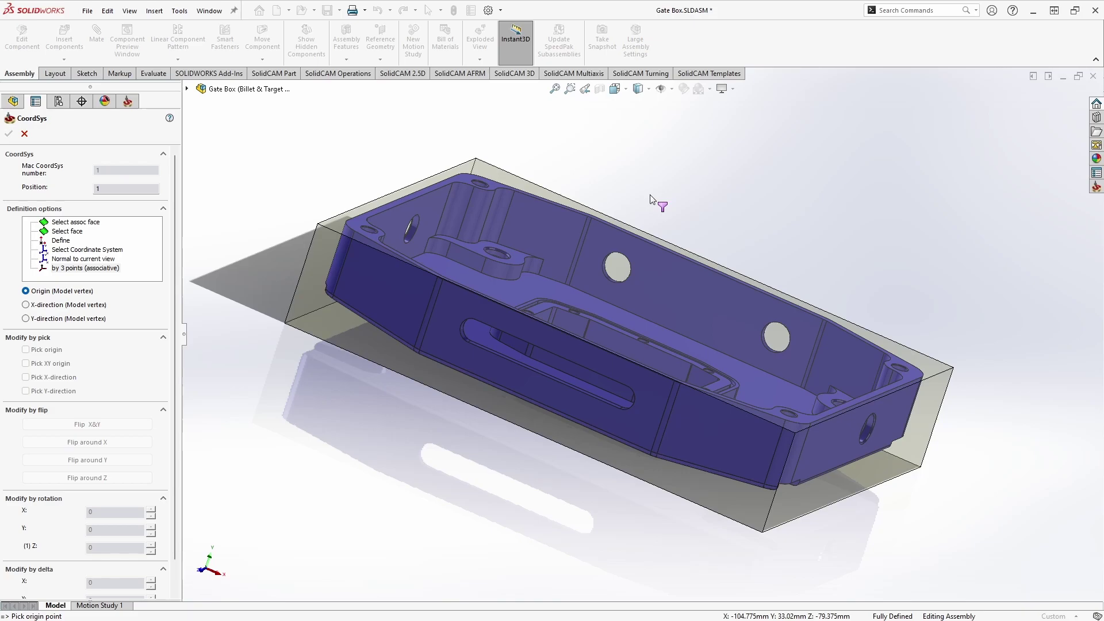
pyautogui.click(318, 224)
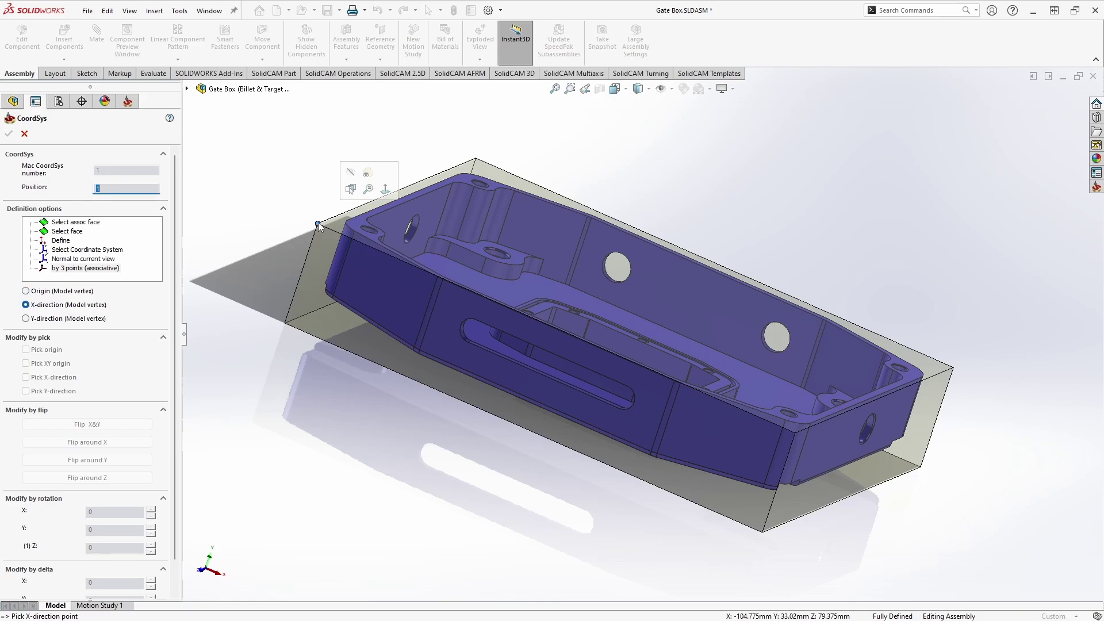
pyautogui.click(796, 436)
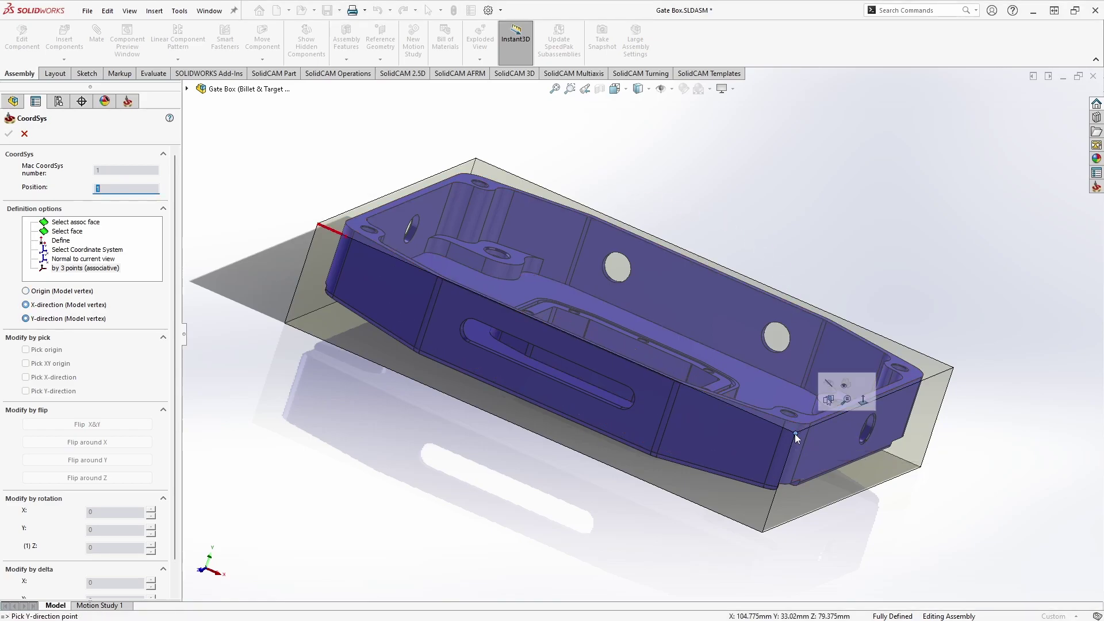
pyautogui.click(476, 157)
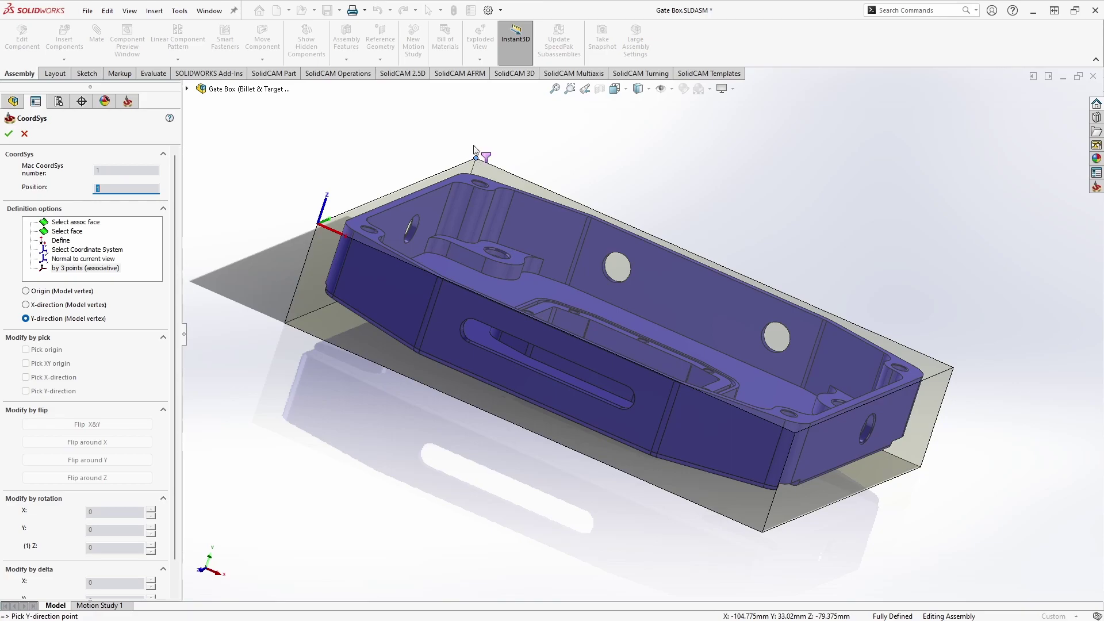
# Step: Define the coordinate system associatively from the billet's top face with its origin at Top corner of model box, accepting its default levels
pyautogui.click(108, 221)
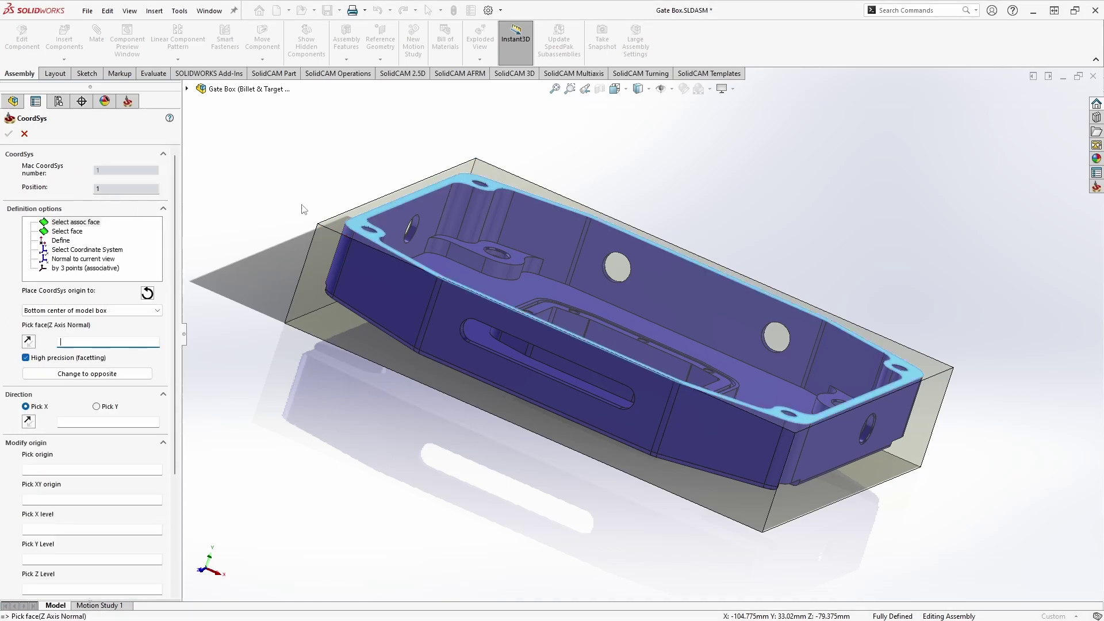
pyautogui.click(330, 222)
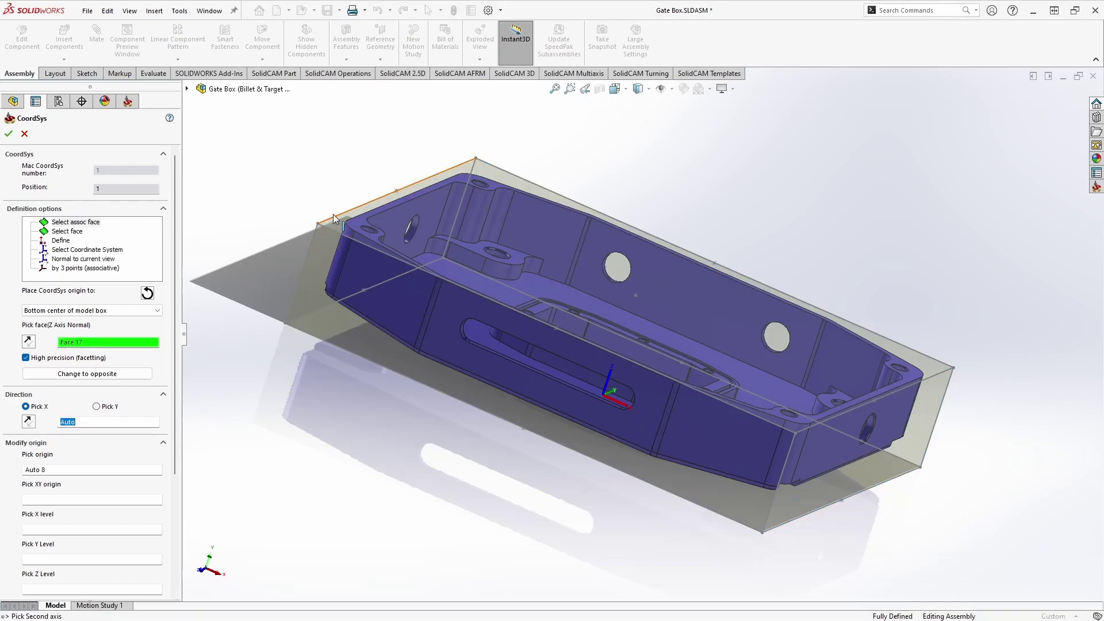
pyautogui.click(111, 310)
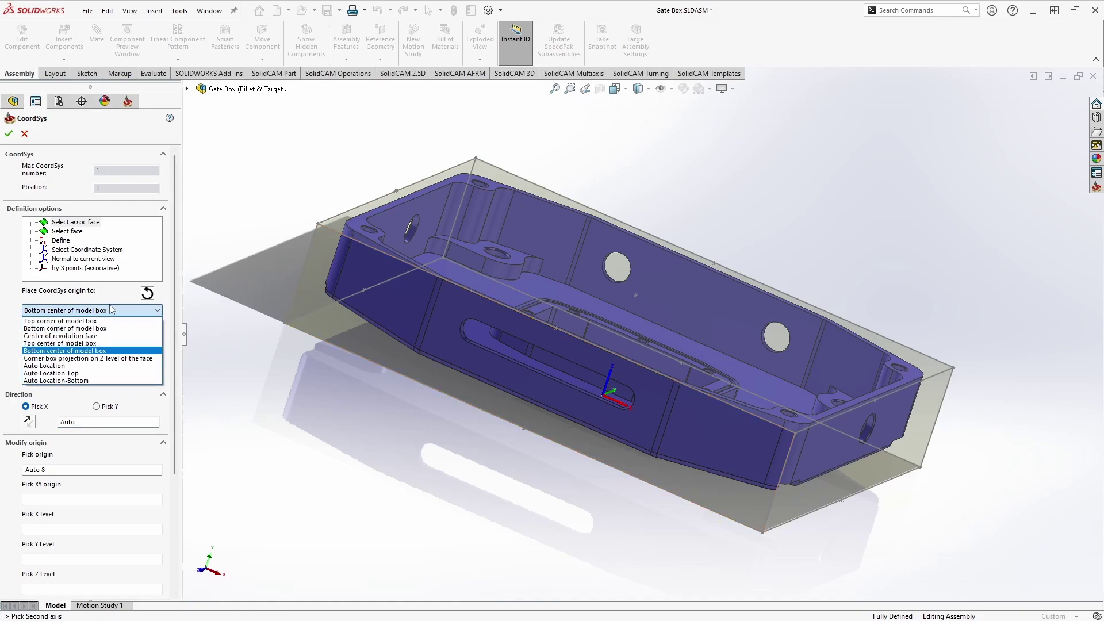
pyautogui.click(300, 159)
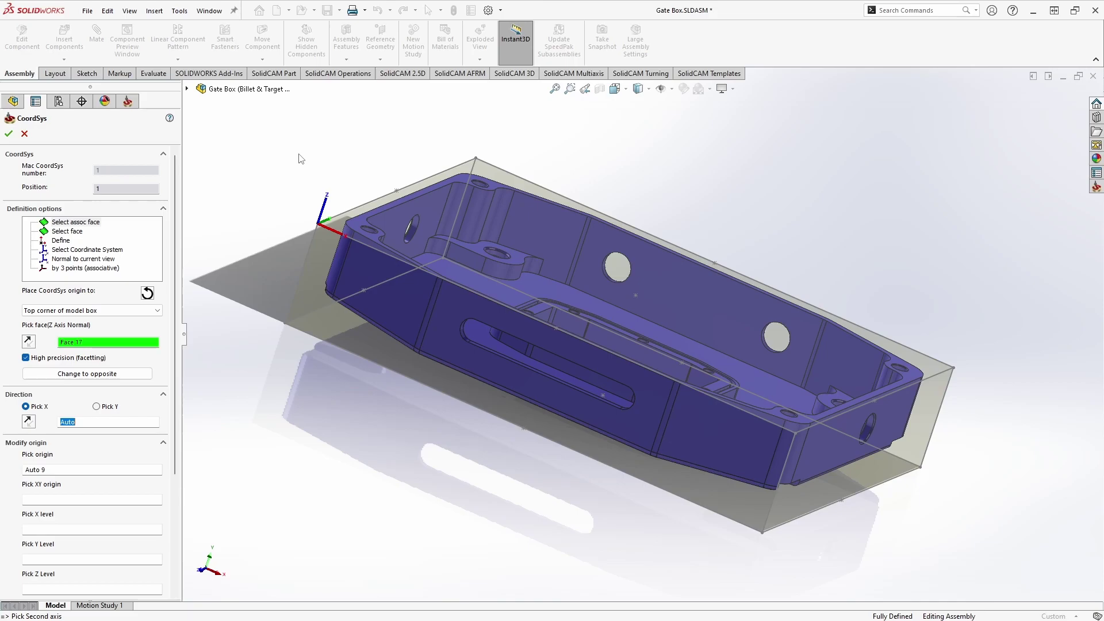
pyautogui.click(9, 133)
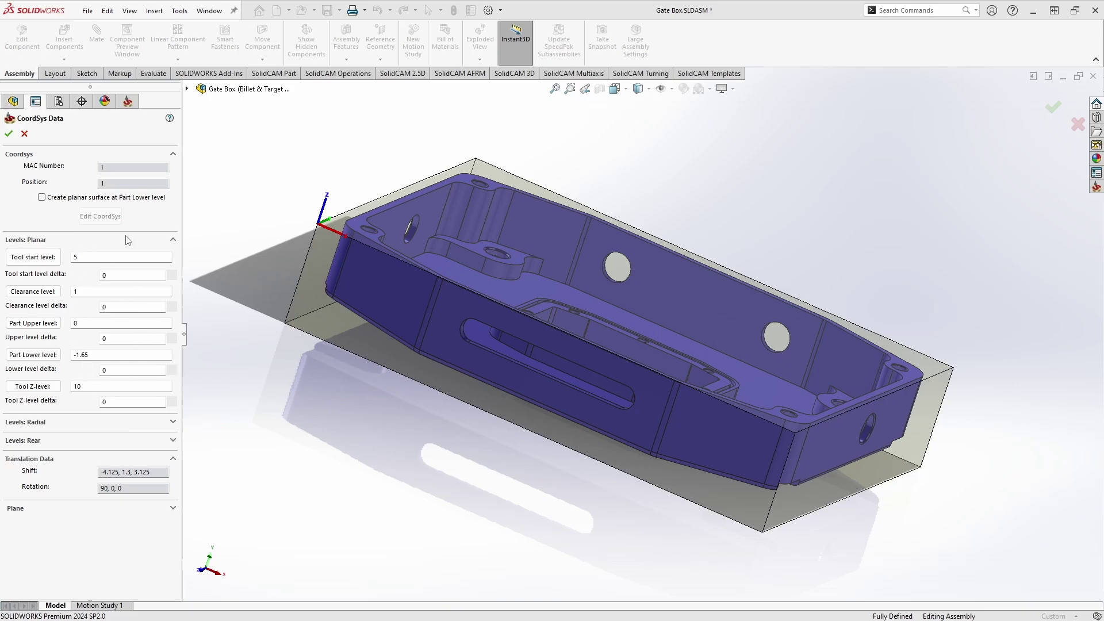
pyautogui.click(9, 134)
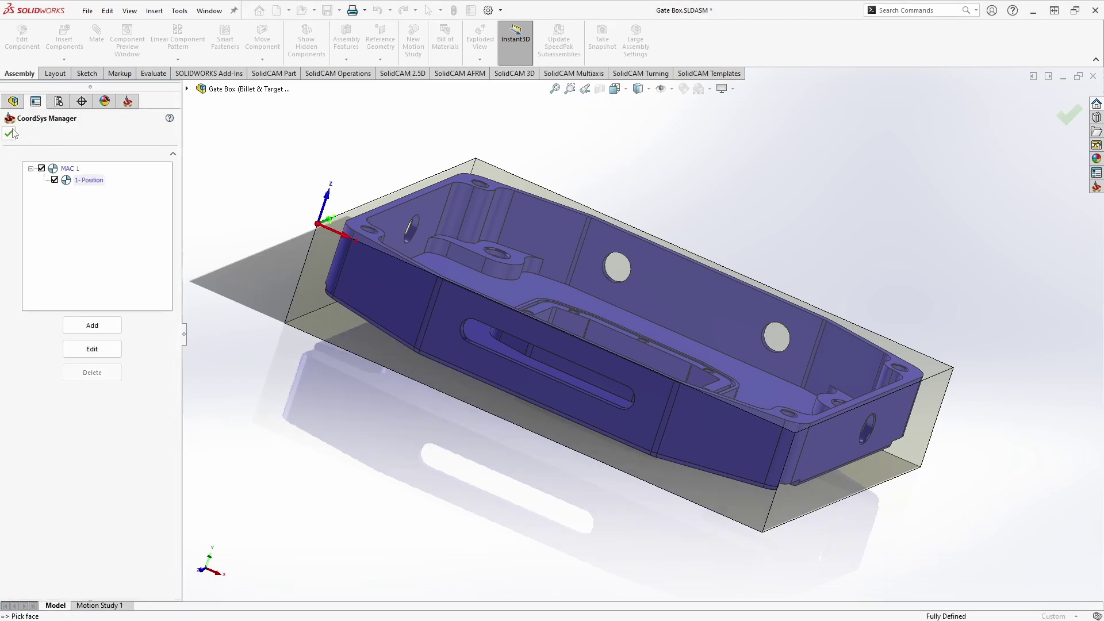
pyautogui.click(9, 134)
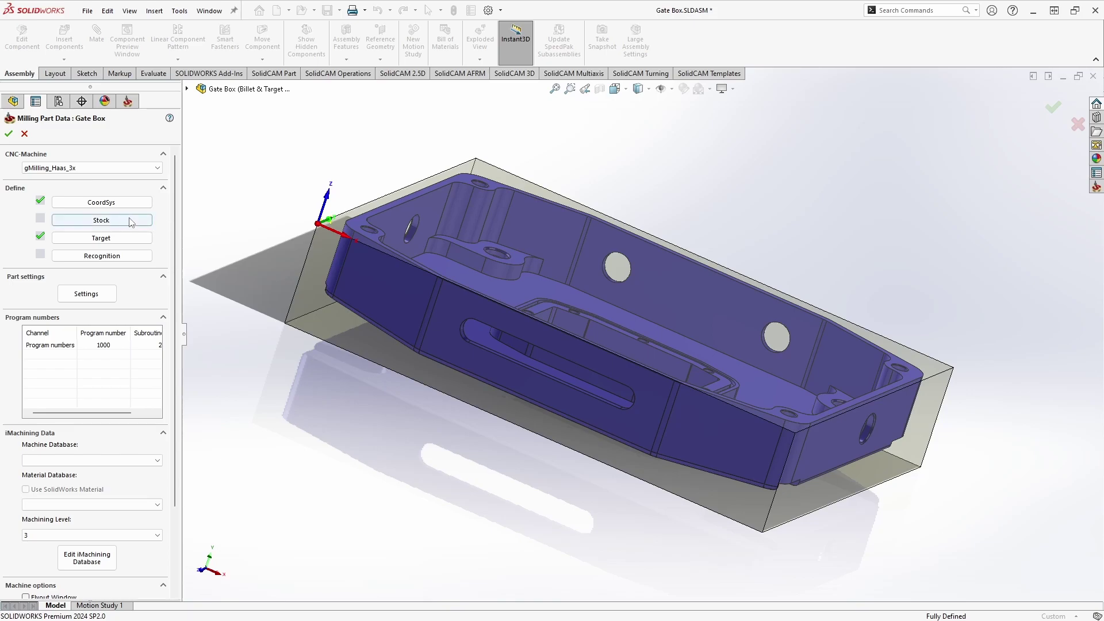
# Step: Start the stock definition as a Box relative to model, selecting the gate box solid
pyautogui.click(133, 220)
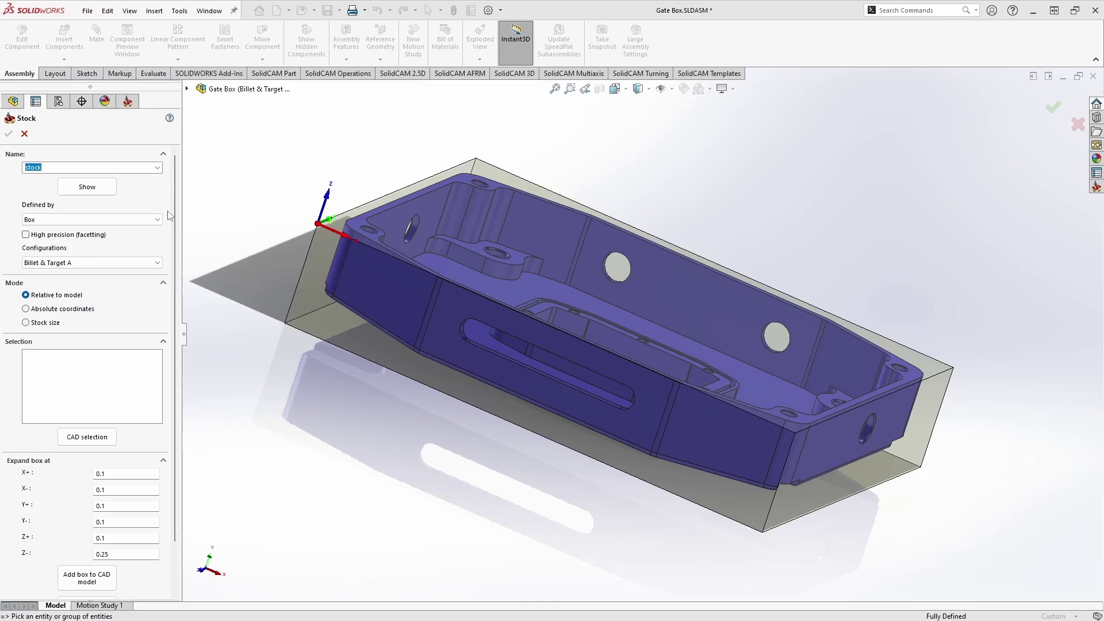
pyautogui.click(132, 219)
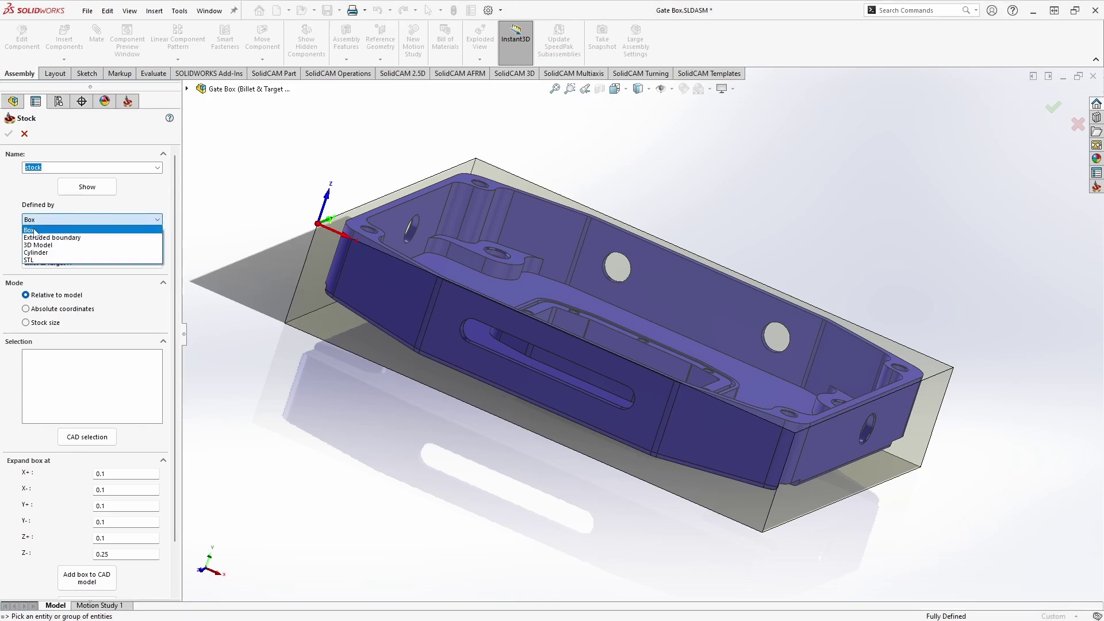
pyautogui.click(151, 198)
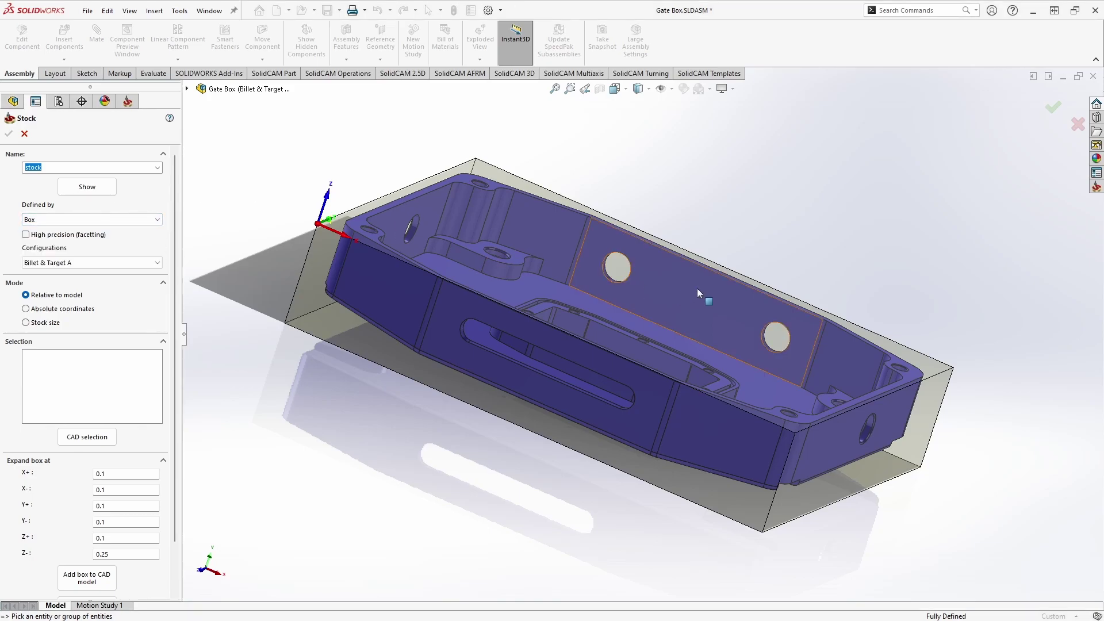
pyautogui.scroll(-2, 266, 324)
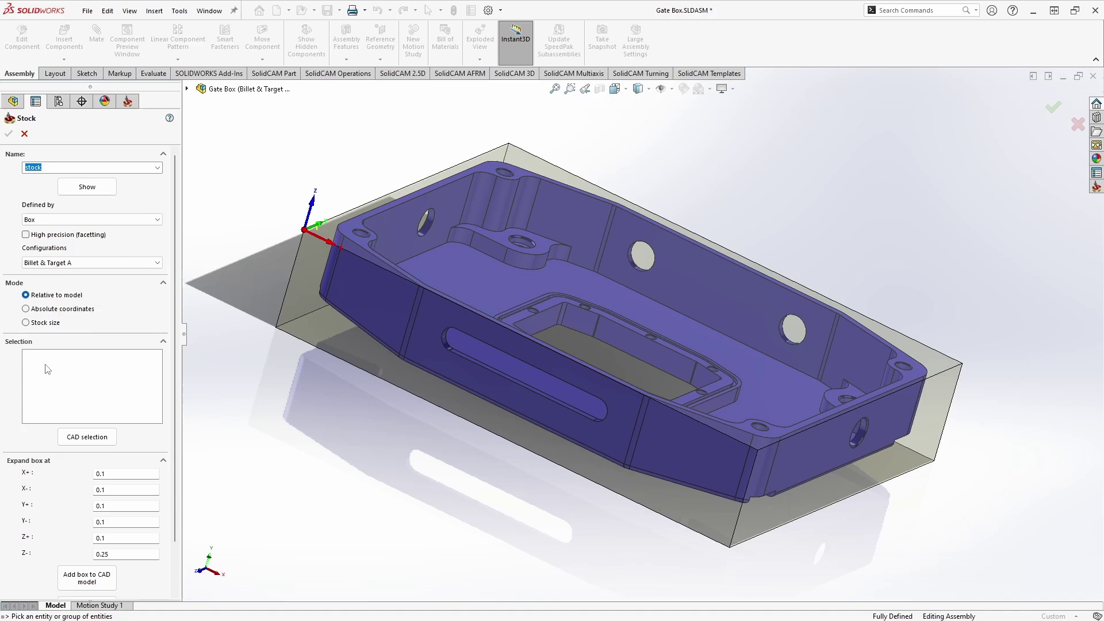
pyautogui.click(347, 232)
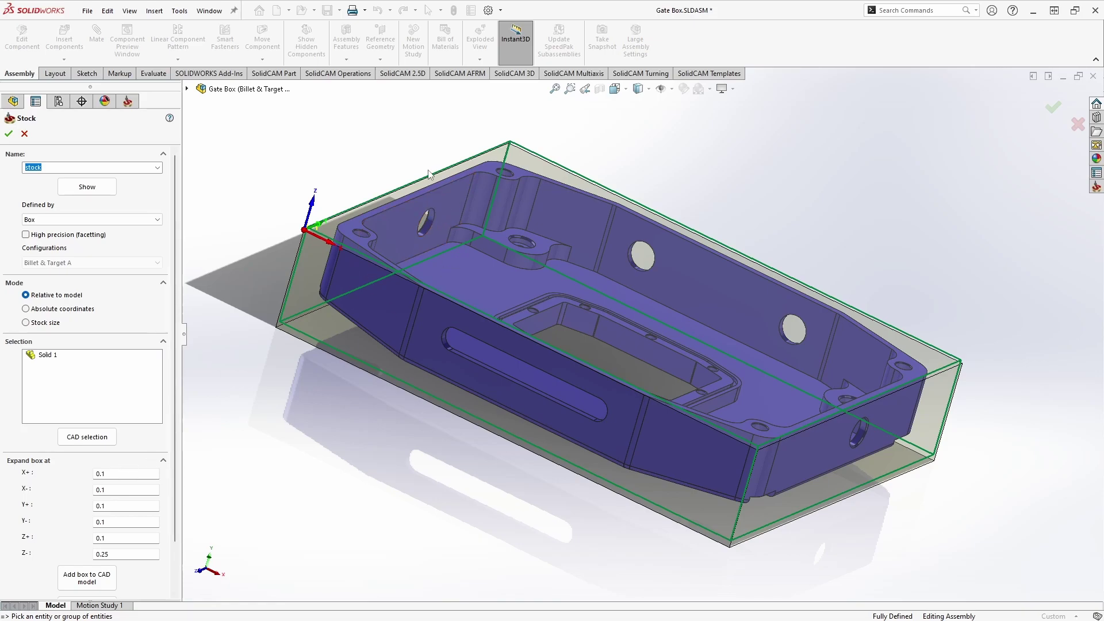
# Step: Set the stock box's Z- expansion to 0.5 and inspect its offset around the billet
pyautogui.scroll(-6, 374, 248)
pyautogui.scroll(4, 449, 310)
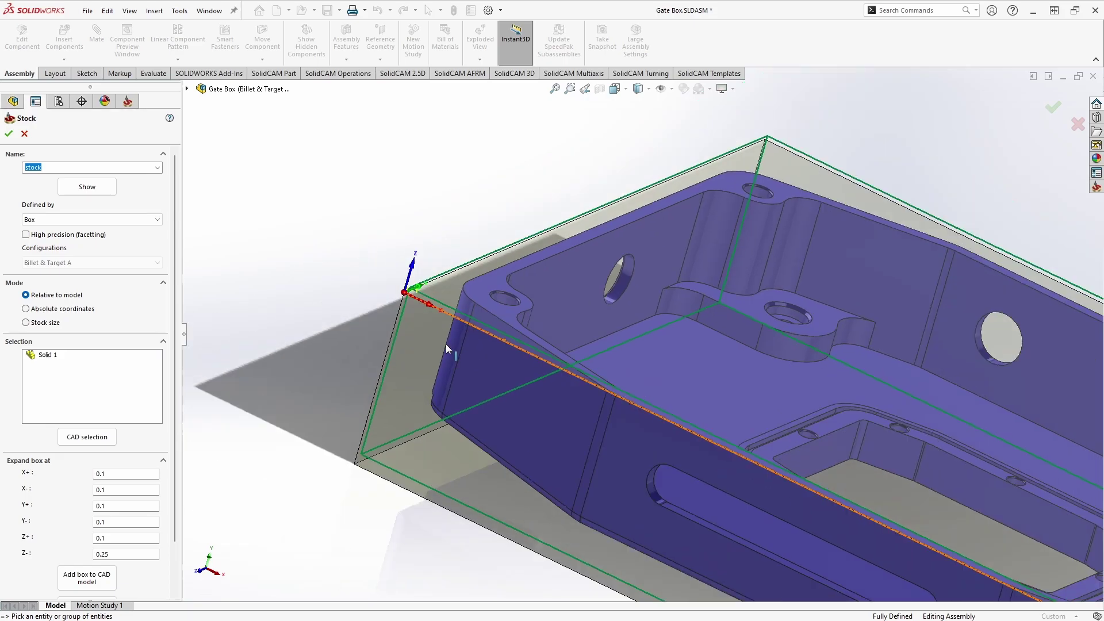
pyautogui.scroll(-5, 578, 457)
pyautogui.scroll(-1, 578, 457)
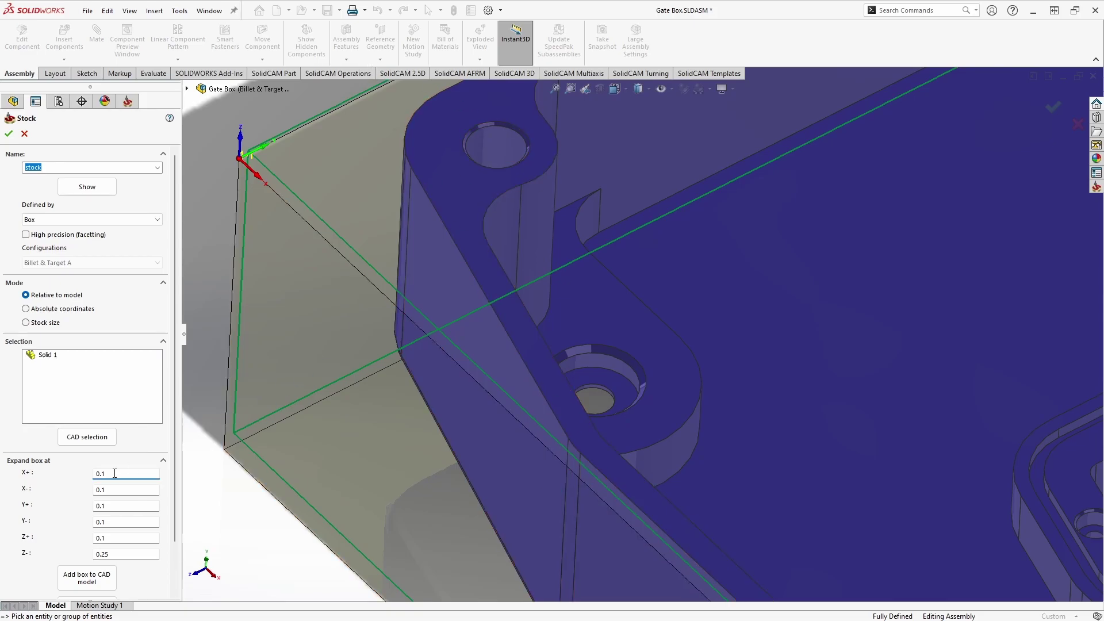
pyautogui.click(130, 557)
pyautogui.write('.5')
pyautogui.moveTo(262, 566); pyautogui.dragTo(507, 451, button='middle')
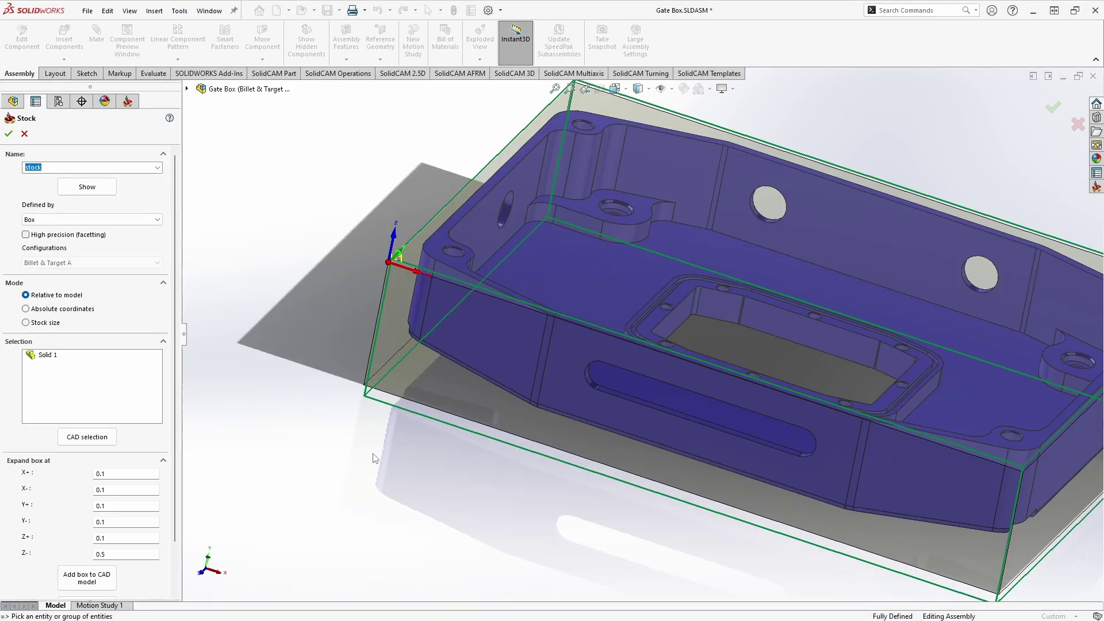
# Step: Switch the stock box to absolute coordinates and set X+ to 10 and X- to 0
pyautogui.click(73, 311)
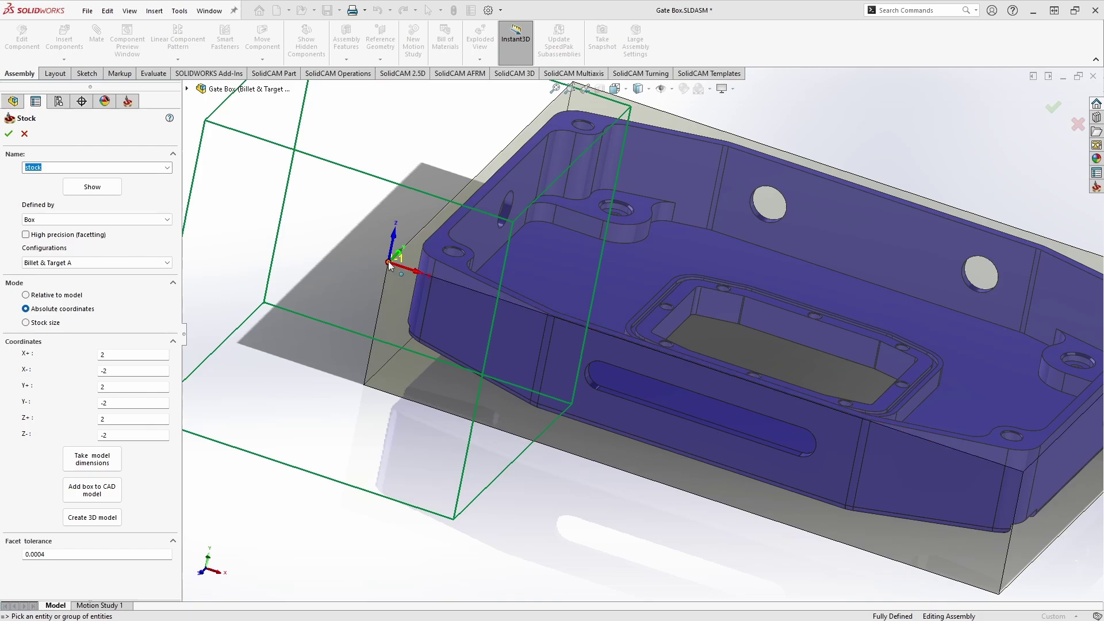
pyautogui.click(121, 356)
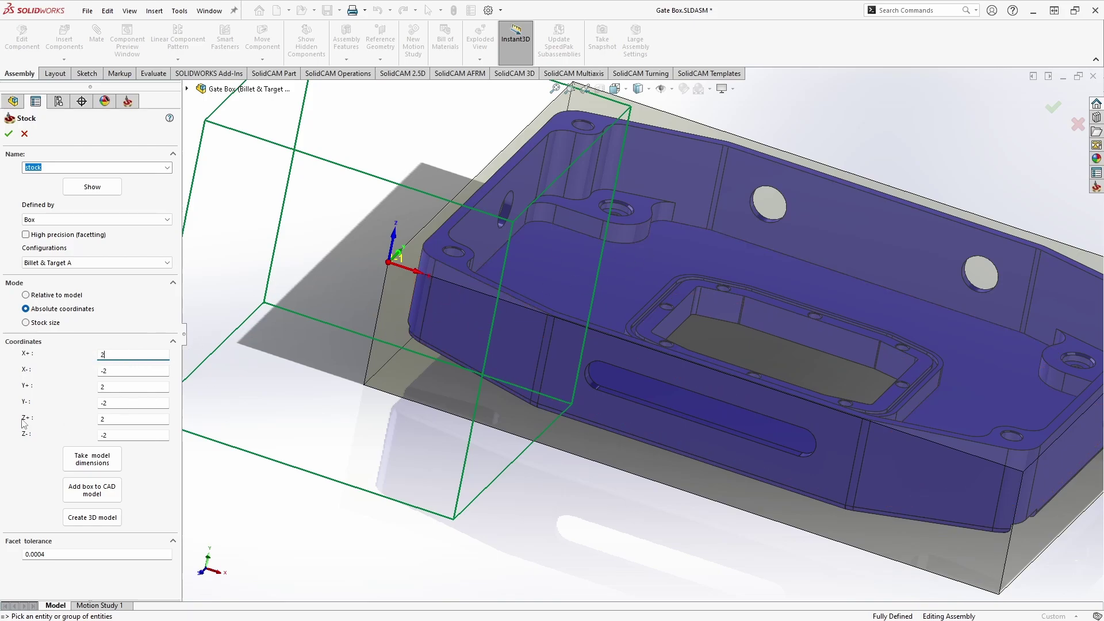
pyautogui.write('10')
pyautogui.click(132, 375)
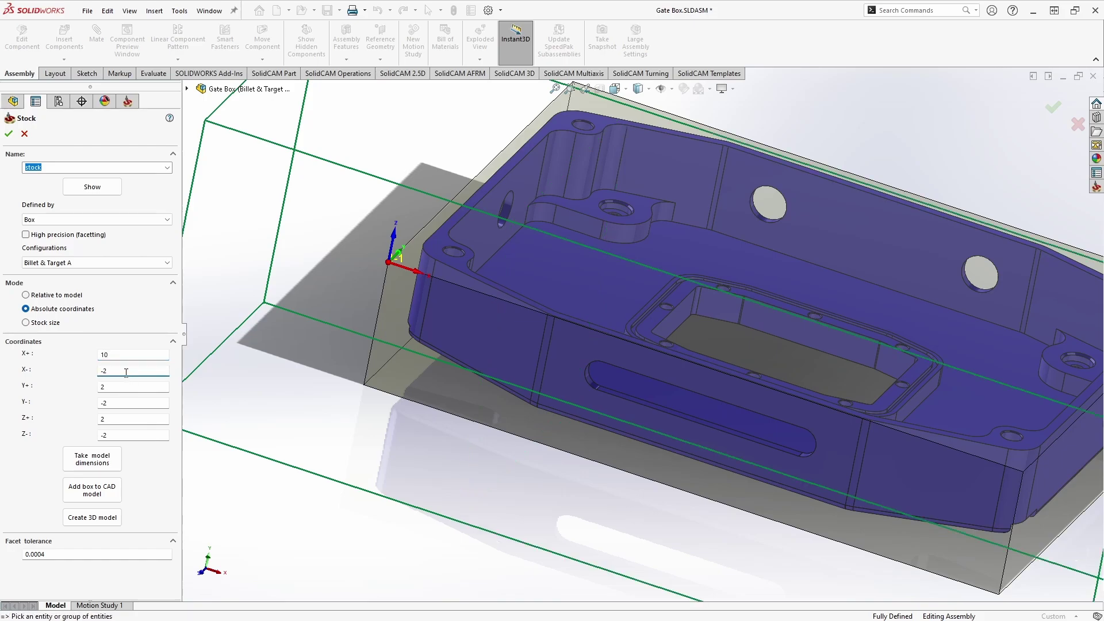
pyautogui.write('0')
pyautogui.moveTo(459, 266); pyautogui.dragTo(269, 405, button='middle')
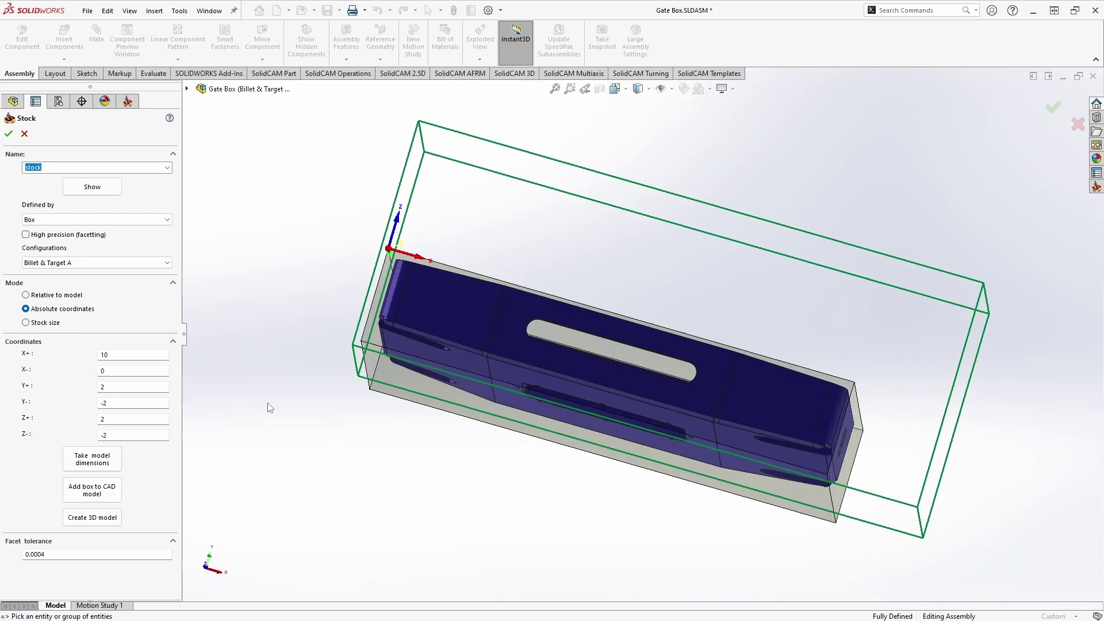
# Step: Switch the stock box to Stock size mode, select the gate box solid, and set the box's X size to 10 inch
pyautogui.click(48, 324)
pyautogui.moveTo(290, 299); pyautogui.dragTo(268, 347, button='middle')
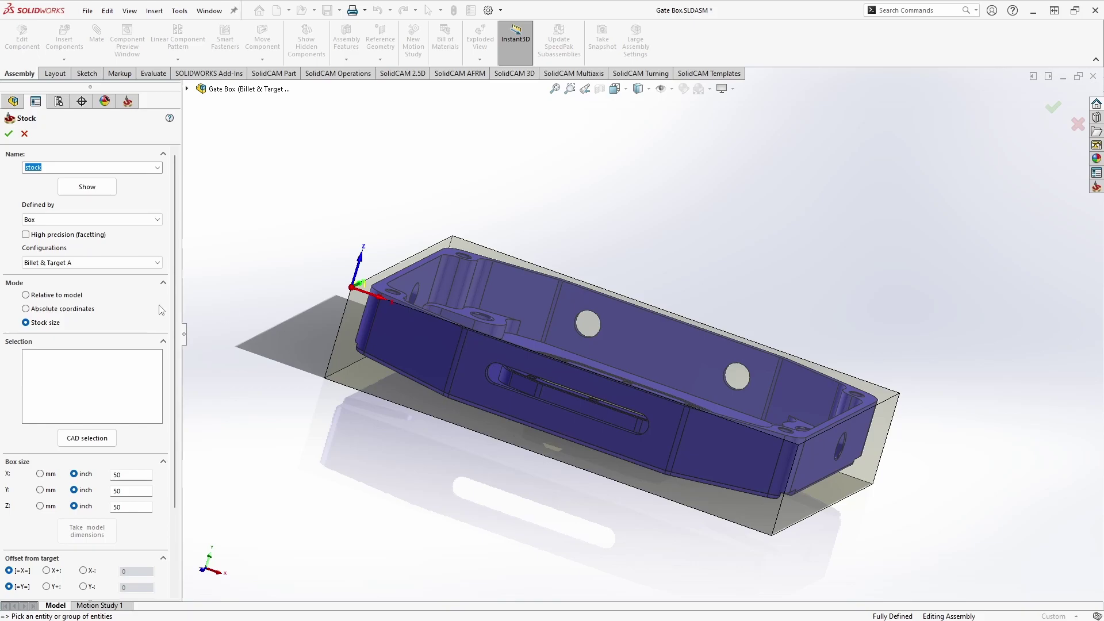
pyautogui.click(379, 287)
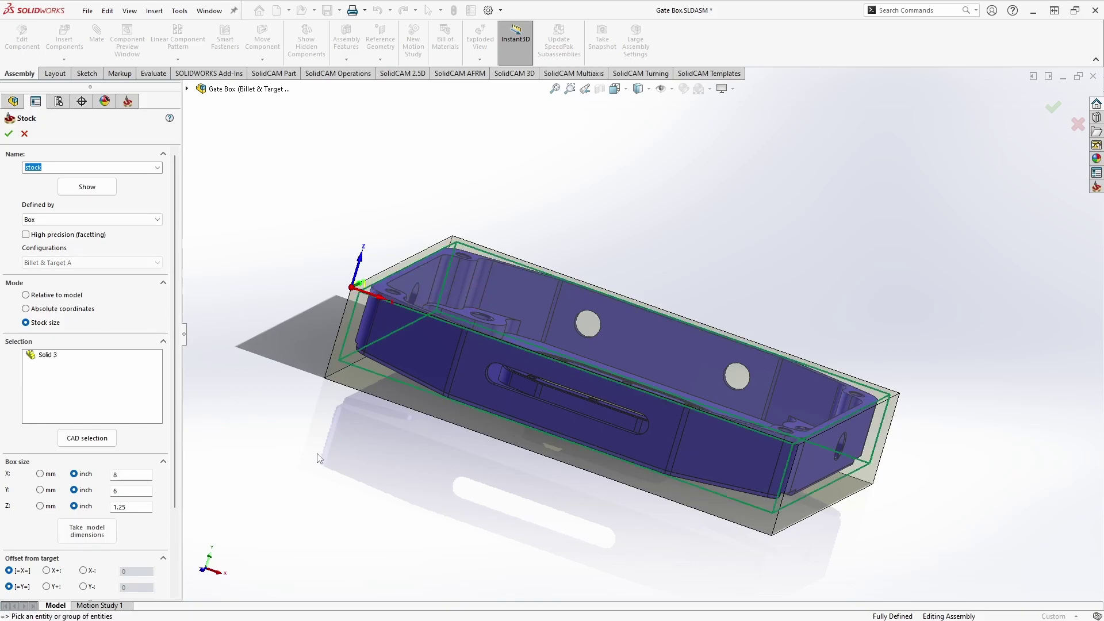
pyautogui.scroll(-3, 155, 506)
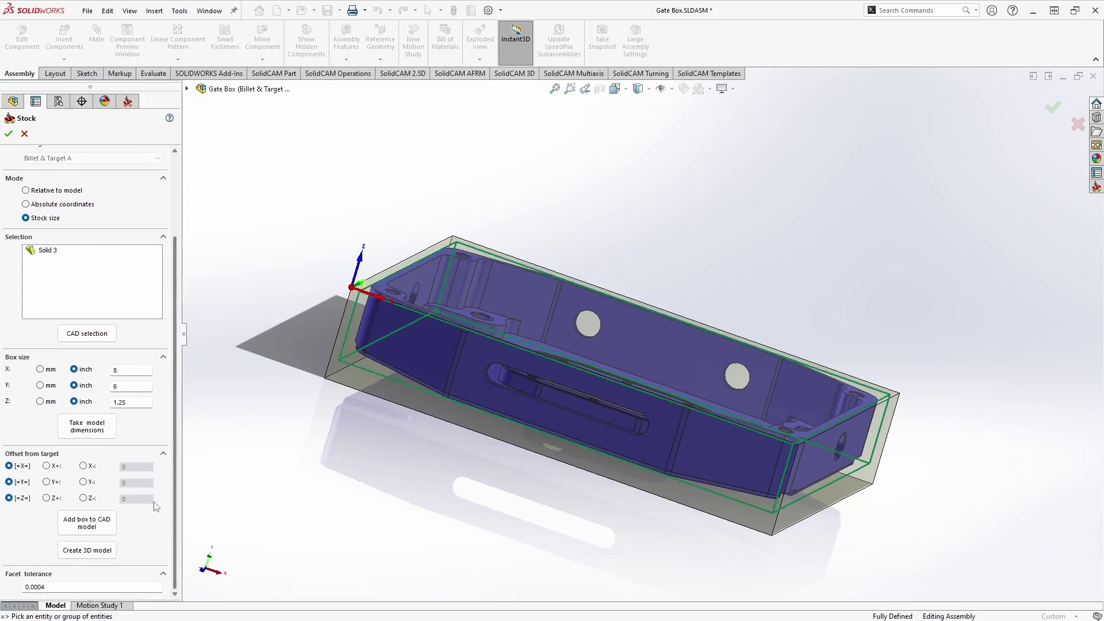
pyautogui.doubleClick(139, 369)
pyautogui.write('10')
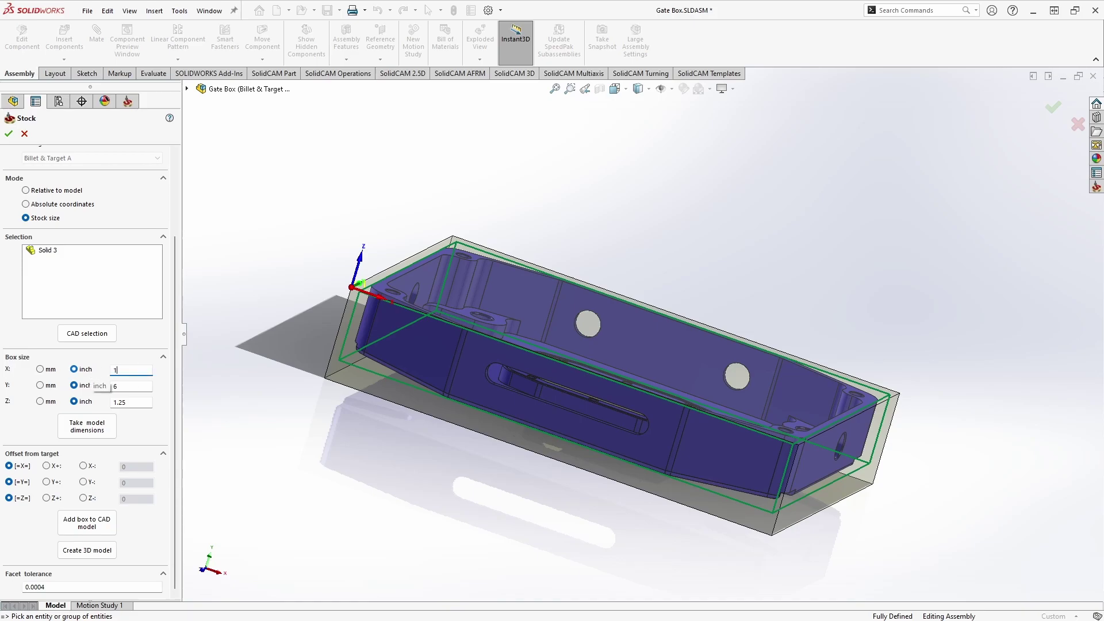
pyautogui.click(127, 385)
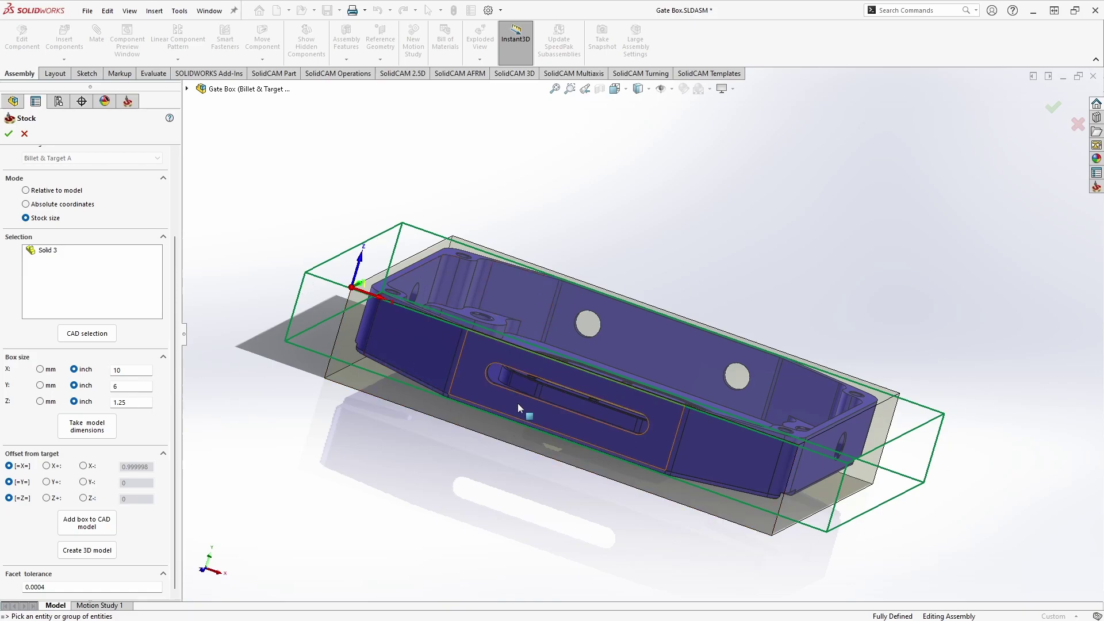
# Step: Offset the stock box from the target in Z+ by -0.1 and inspect its position around the part
pyautogui.moveTo(603, 399); pyautogui.dragTo(322, 406, button='middle')
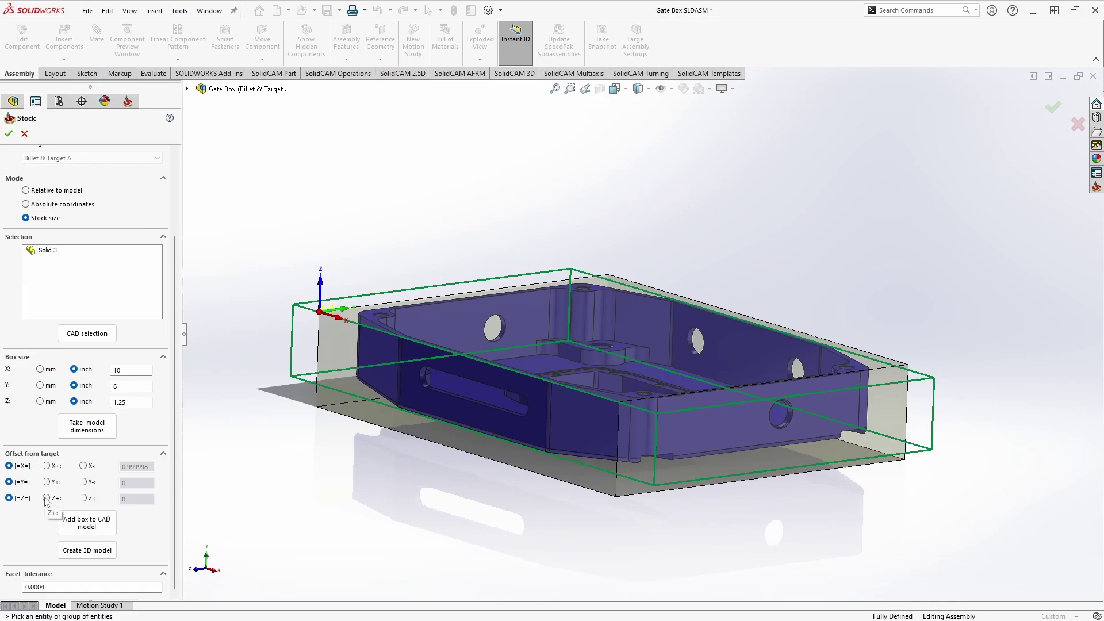
pyautogui.click(47, 498)
pyautogui.click(146, 500)
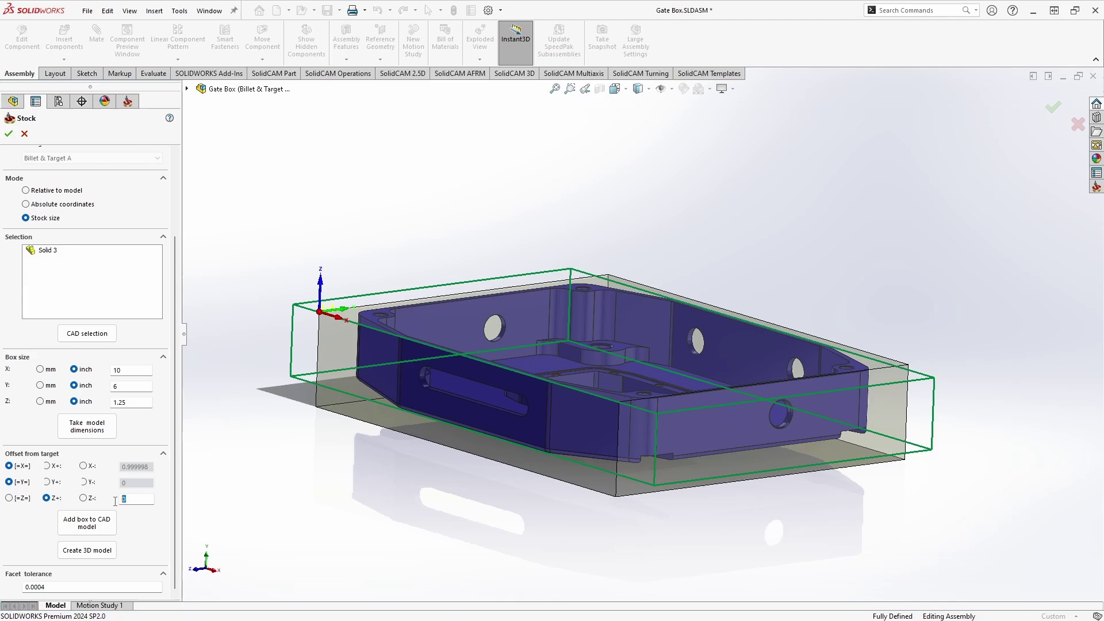
pyautogui.write('-.1')
pyautogui.press('Return')
pyautogui.moveTo(357, 489); pyautogui.dragTo(415, 346, button='middle')
pyautogui.scroll(-3, 406, 333)
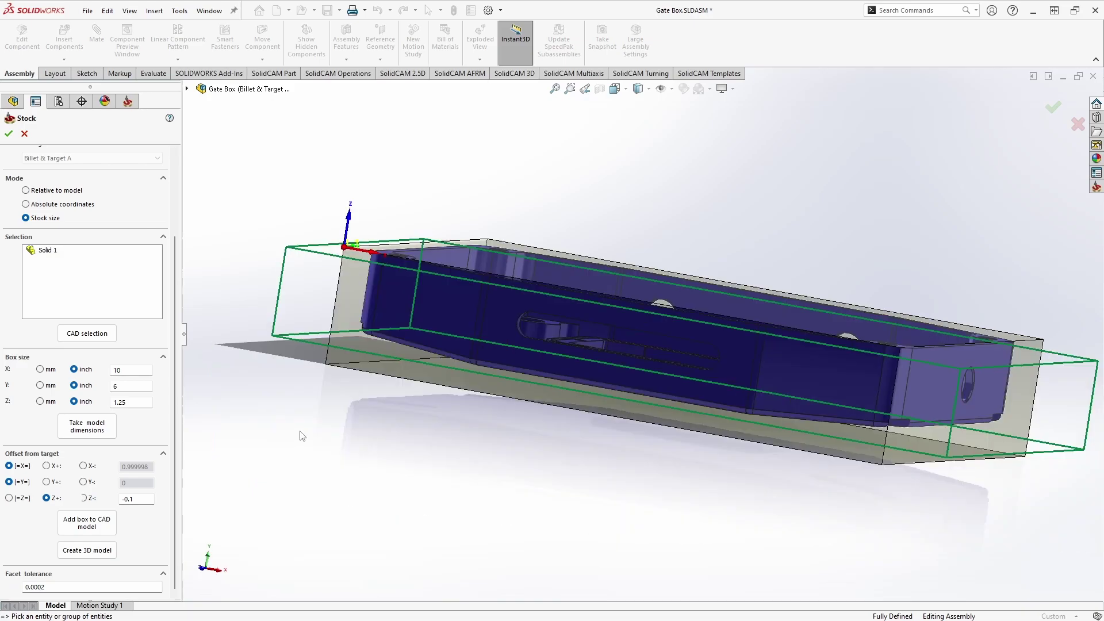
# Step: Define the stock as an Extruded boundary using the chain around the gate box's top outer edge
pyautogui.scroll(3, 170, 402)
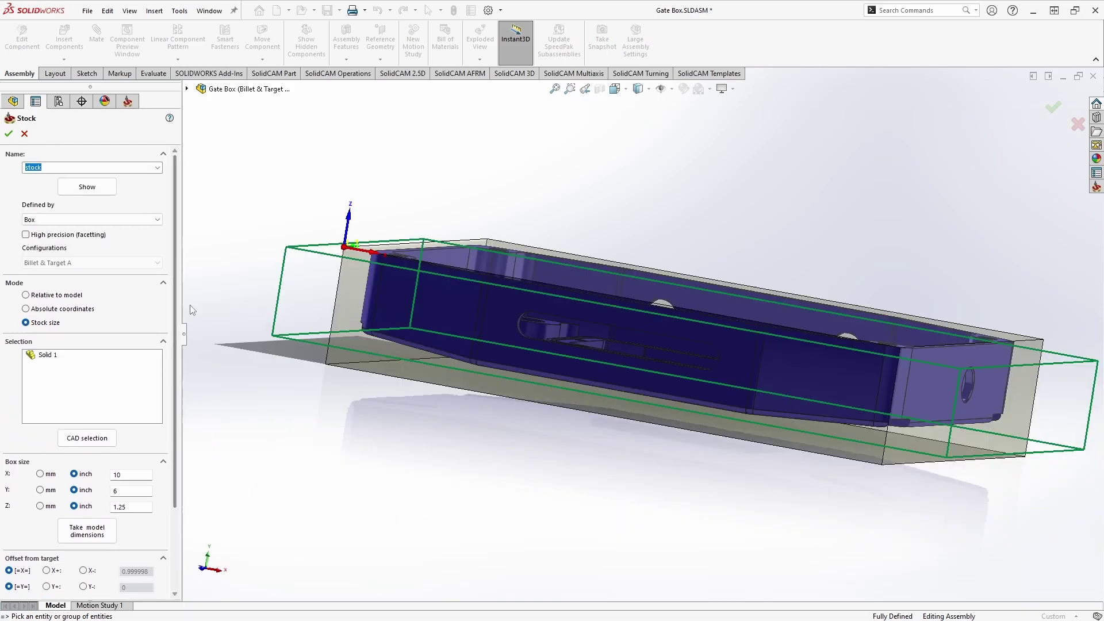
pyautogui.click(153, 221)
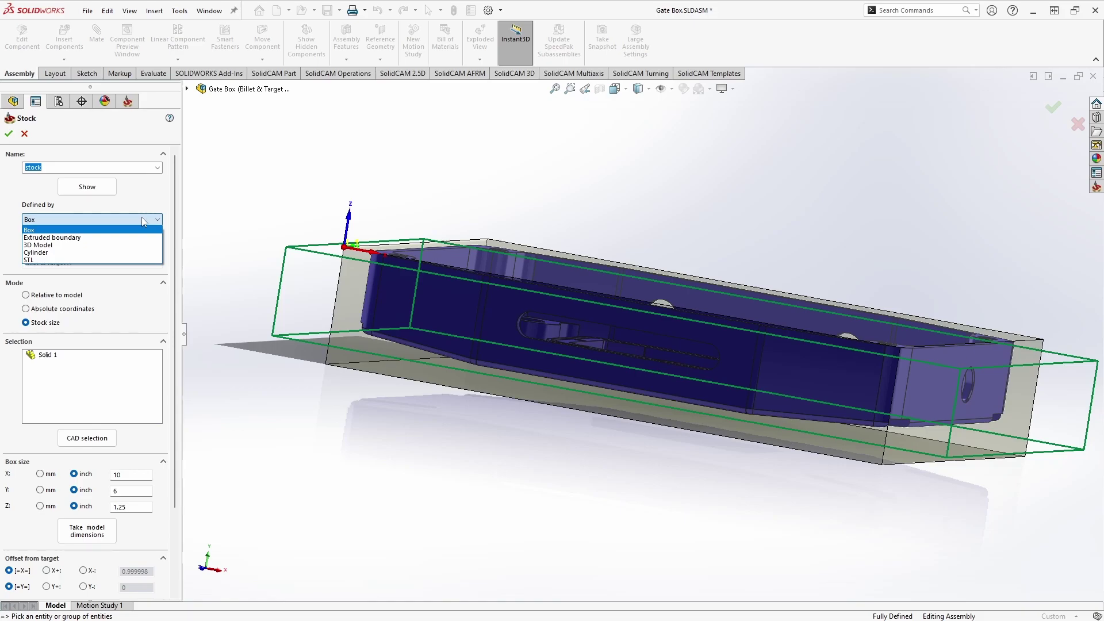
pyautogui.click(79, 238)
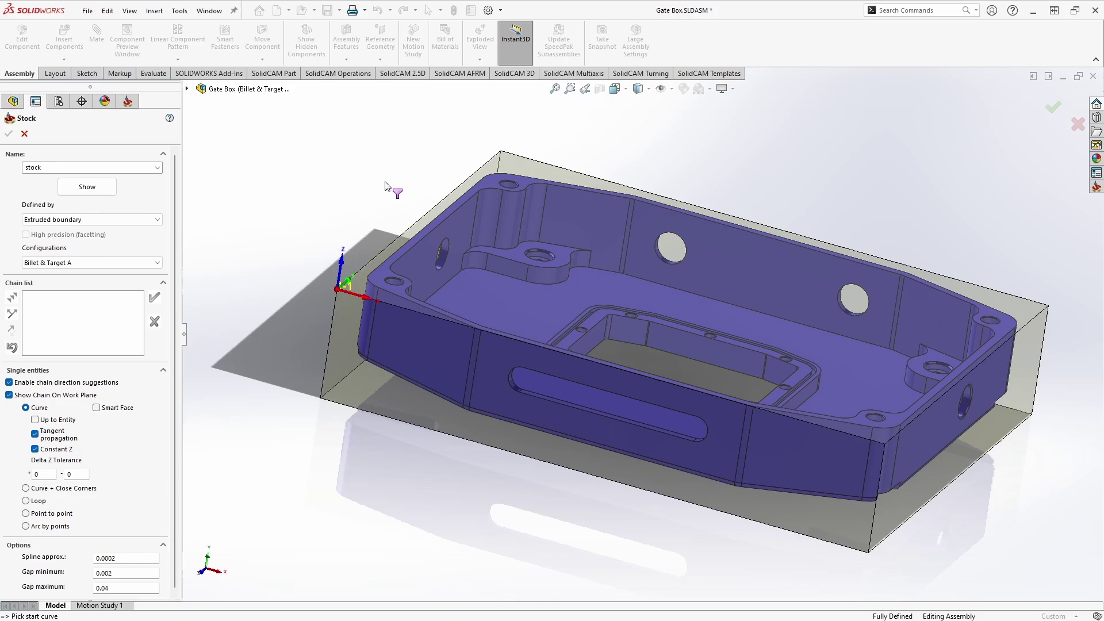
pyautogui.click(424, 233)
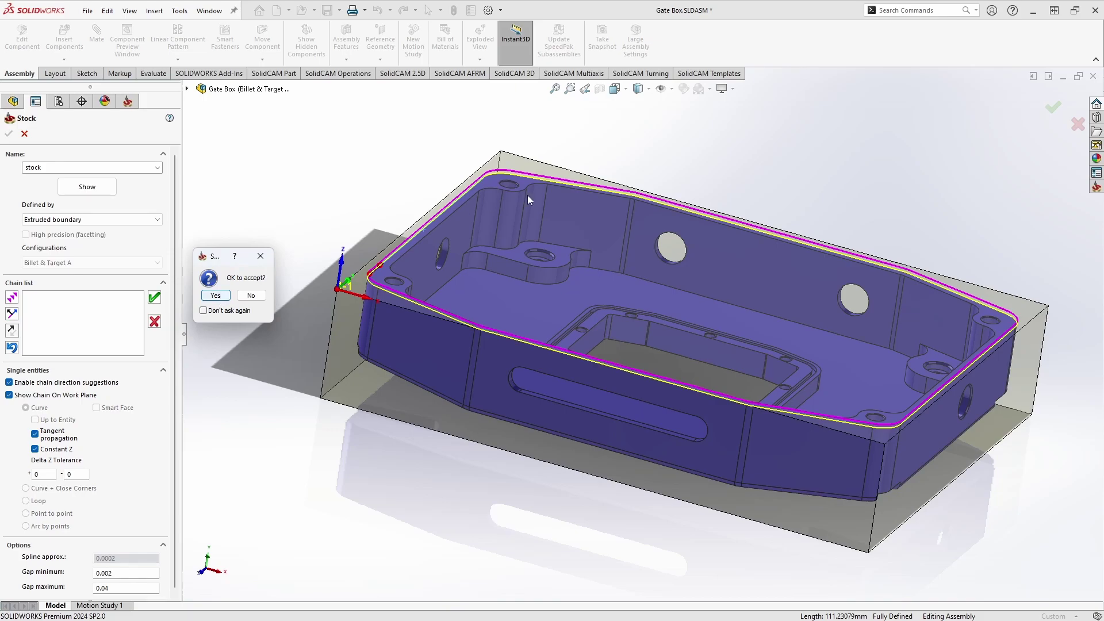
pyautogui.click(215, 296)
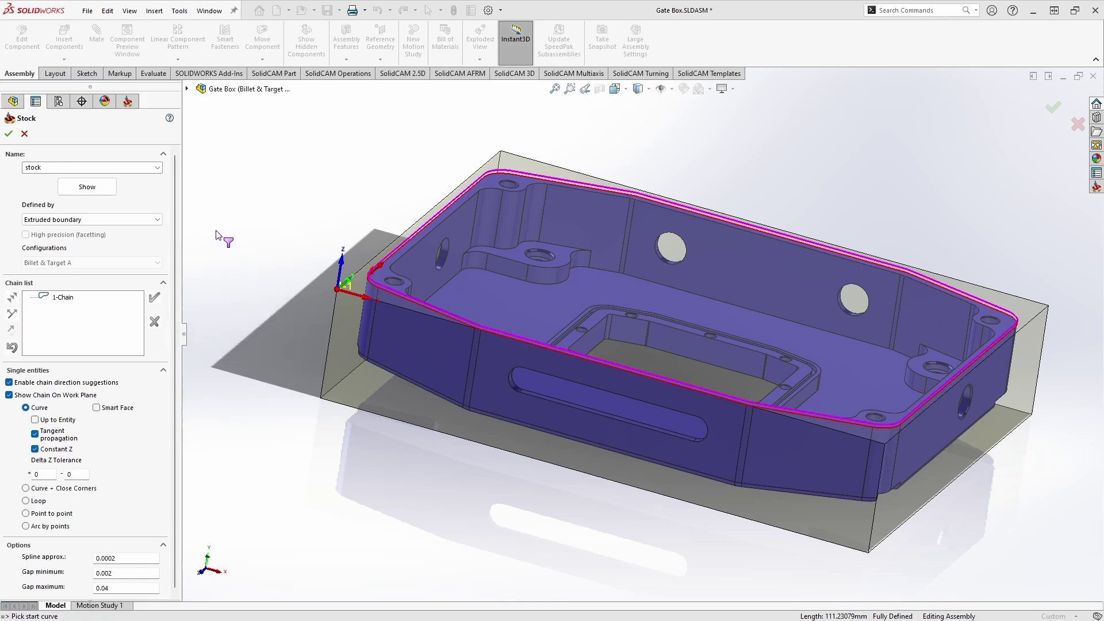
# Step: Preview the extruded-boundary stock model from another angle and close the preview
pyautogui.click(80, 191)
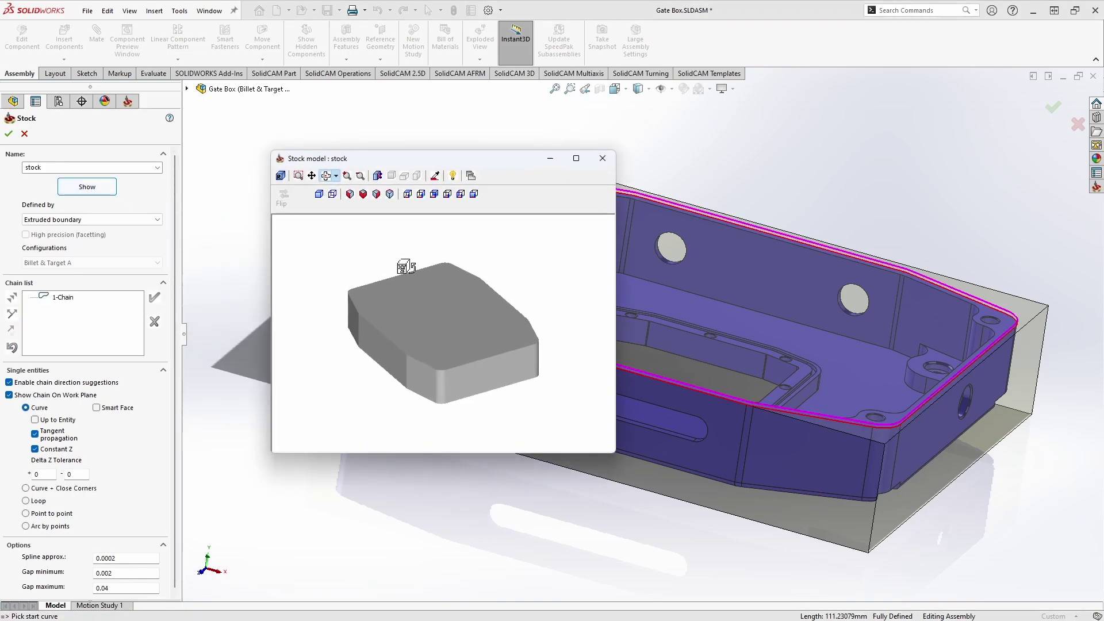
pyautogui.moveTo(455, 337)
pyautogui.mouseDown()
pyautogui.moveTo(493, 305)
pyautogui.moveTo(447, 313)
pyautogui.moveTo(448, 353)
pyautogui.mouseUp()
pyautogui.click(603, 158)
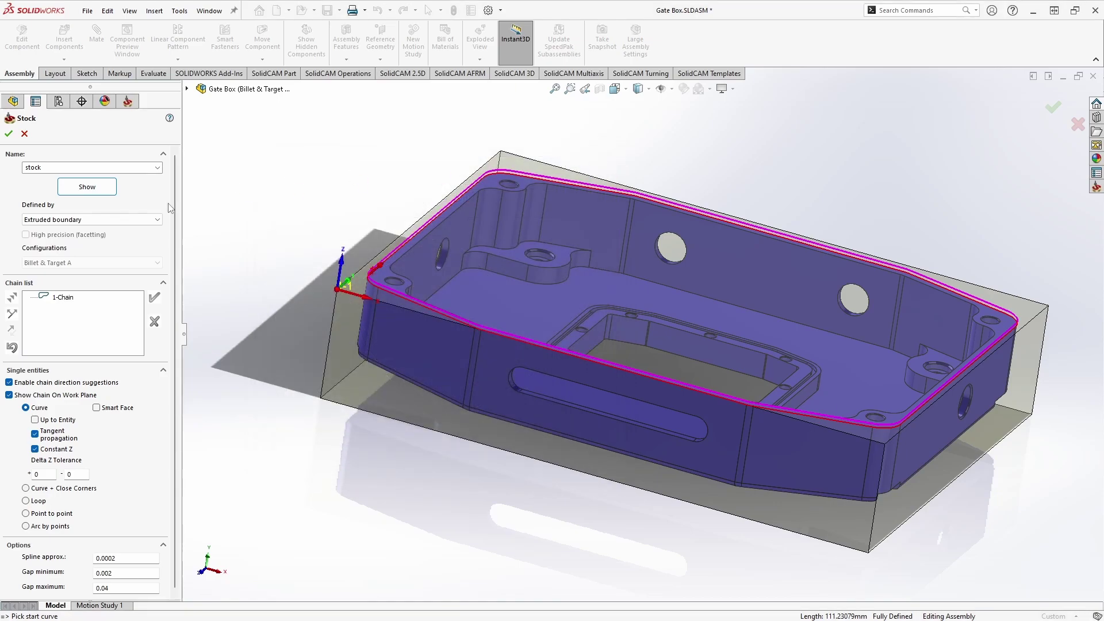
# Step: Define the stock as a 3D Model from the billet solid and try switching the definition to STL
pyautogui.click(137, 219)
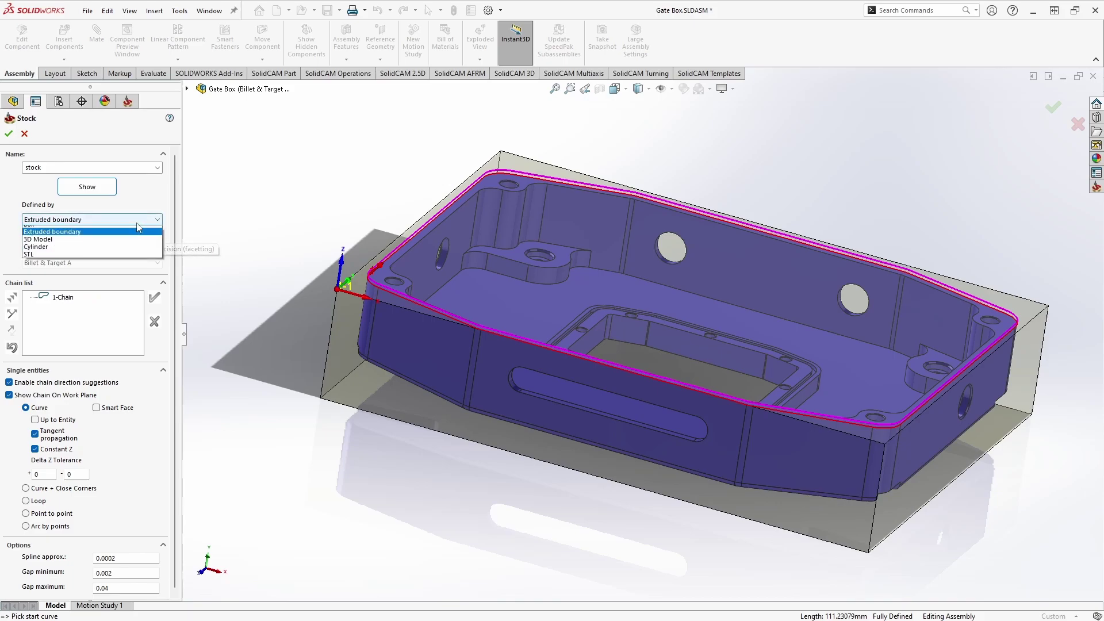
pyautogui.click(46, 245)
pyautogui.click(9, 133)
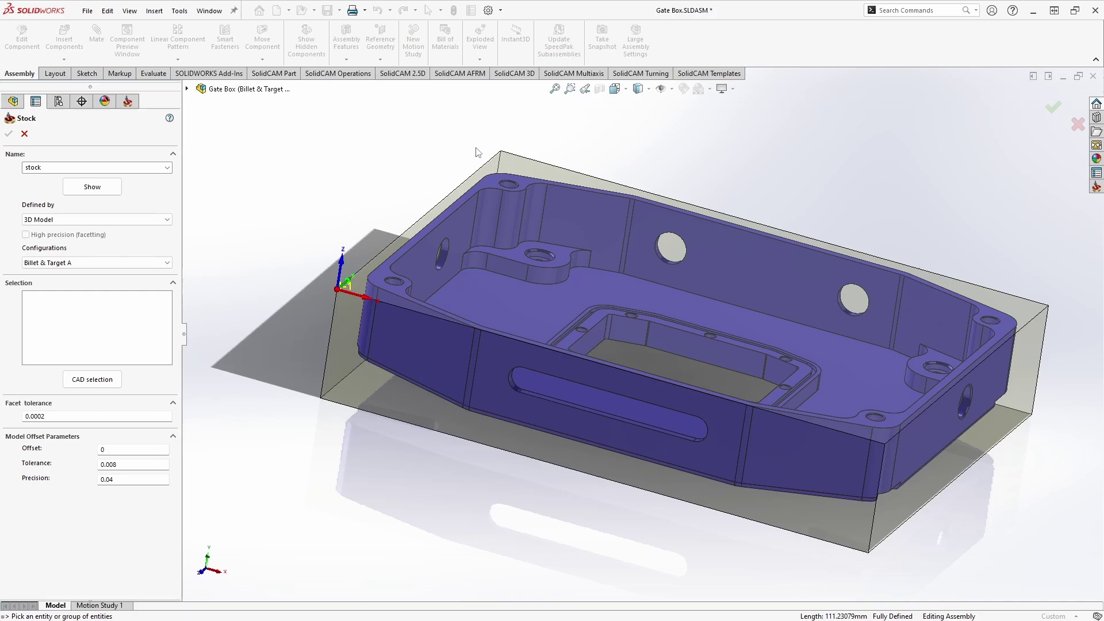
pyautogui.click(514, 164)
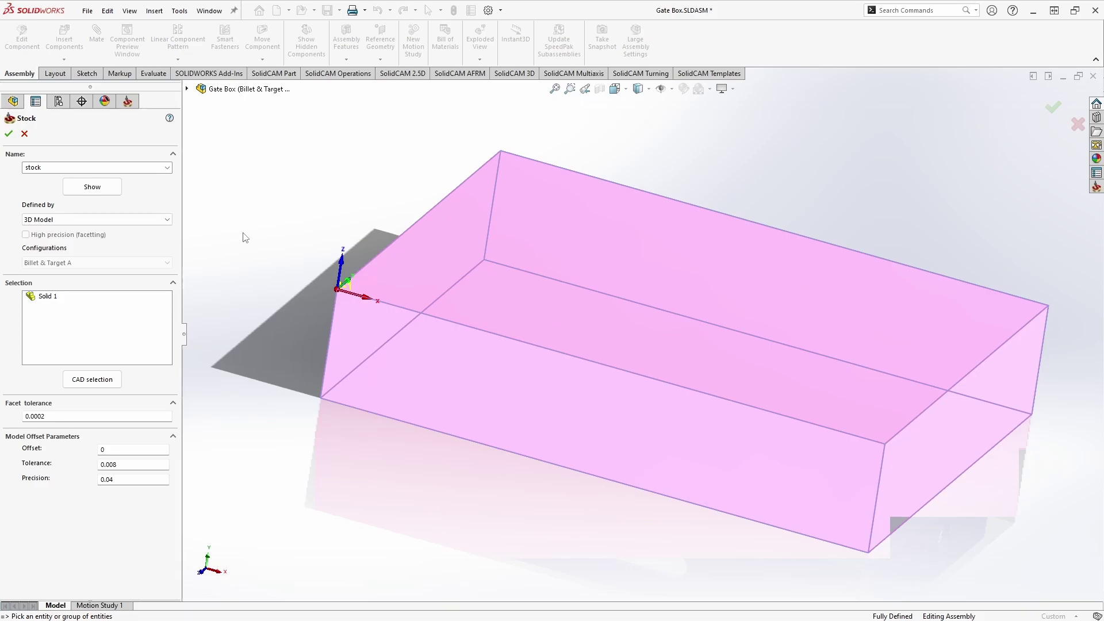
pyautogui.click(160, 220)
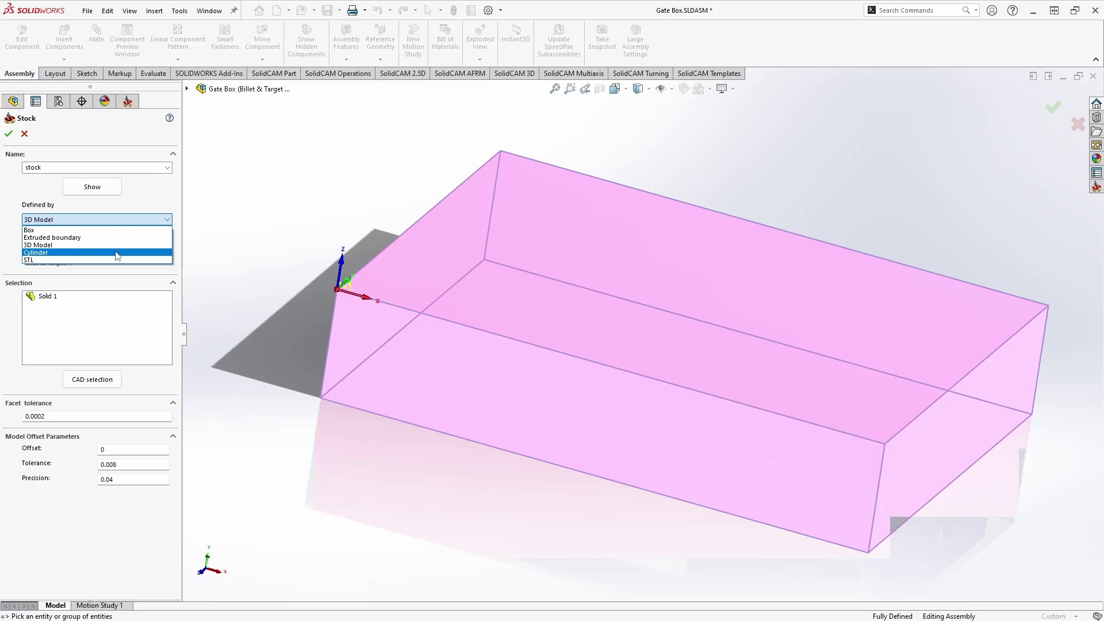
pyautogui.click(117, 260)
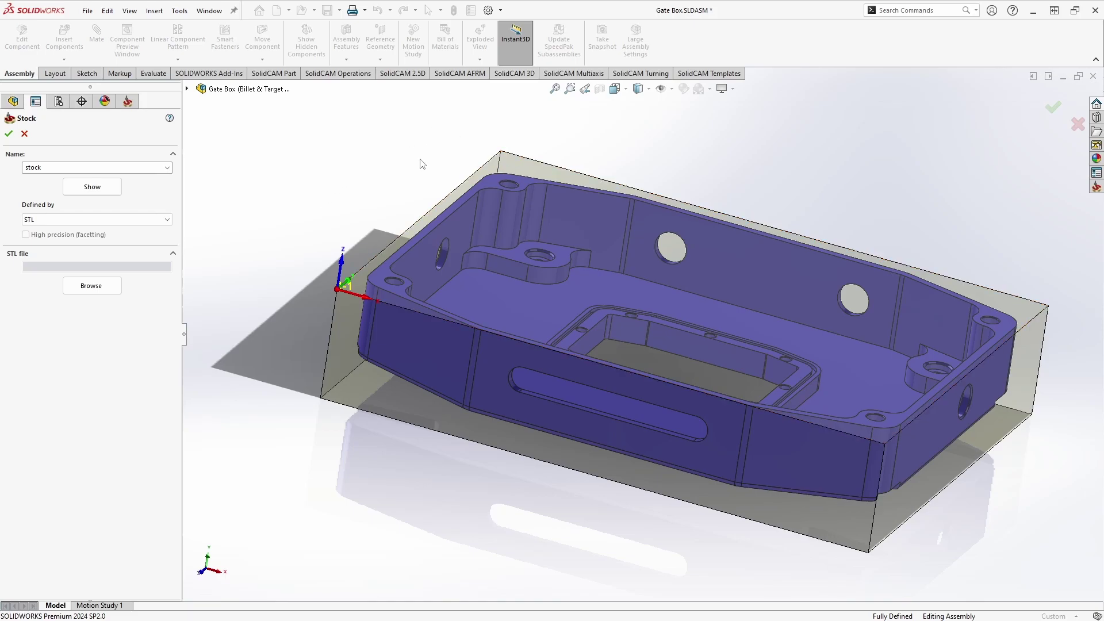
# Step: Define the stock as a 3D Model by selecting the transparent billet solid, and accept the stock definition
pyautogui.click(167, 221)
pyautogui.click(115, 245)
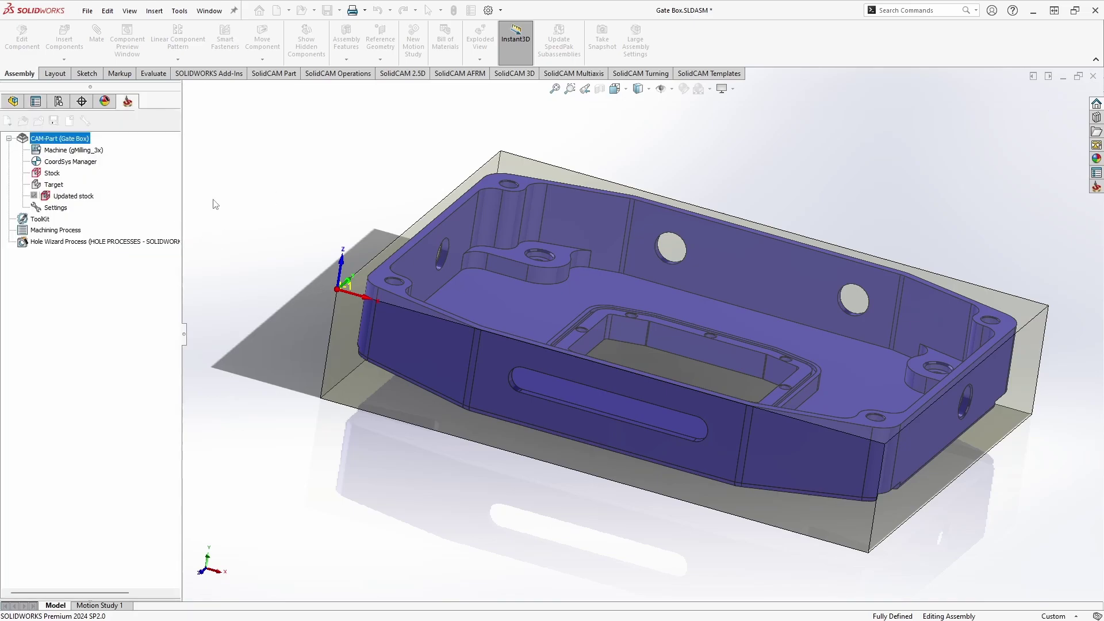
pyautogui.click(509, 158)
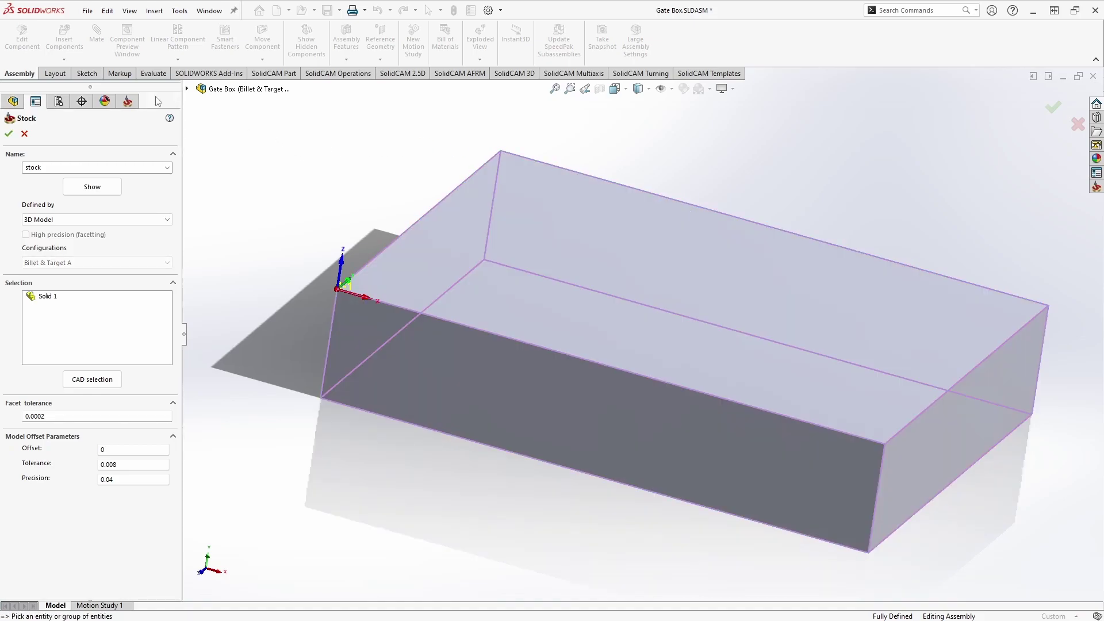
pyautogui.click(8, 134)
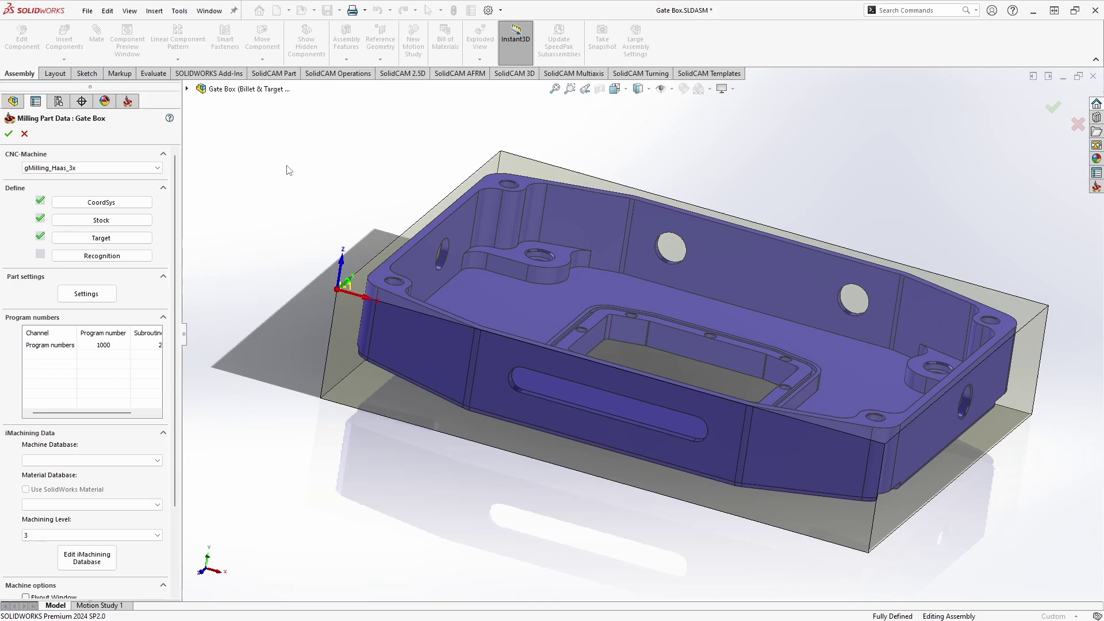
# Step: Set the iMachining machine to Global Machine and the material to Aluminum_70BHN-37HRB, and accept the milling part data
pyautogui.scroll(-3, 172, 328)
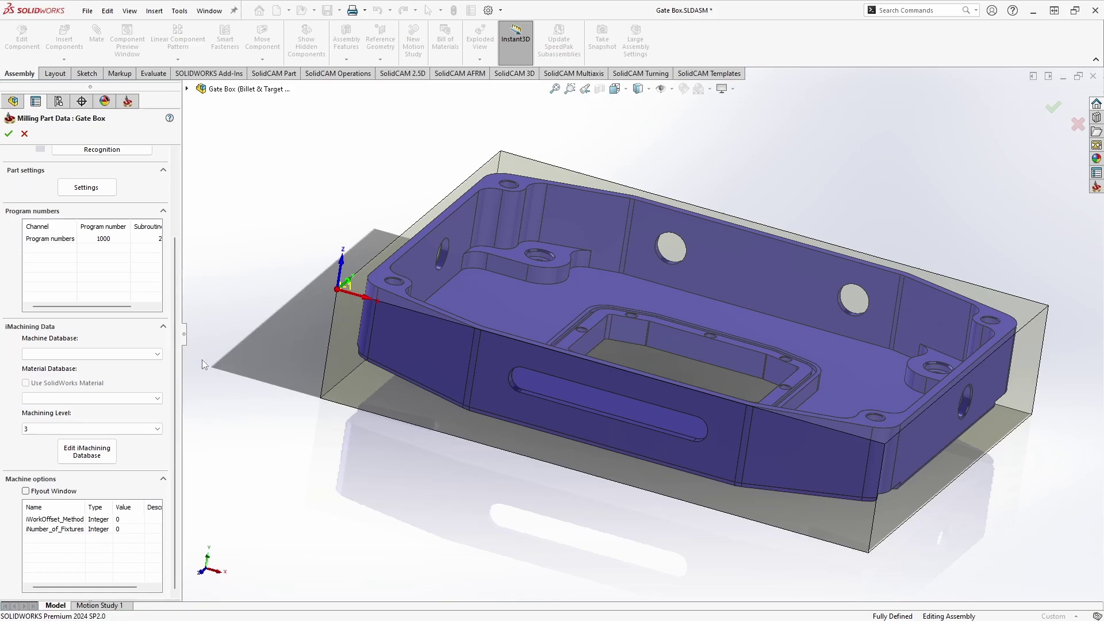
pyautogui.click(126, 354)
pyautogui.click(116, 372)
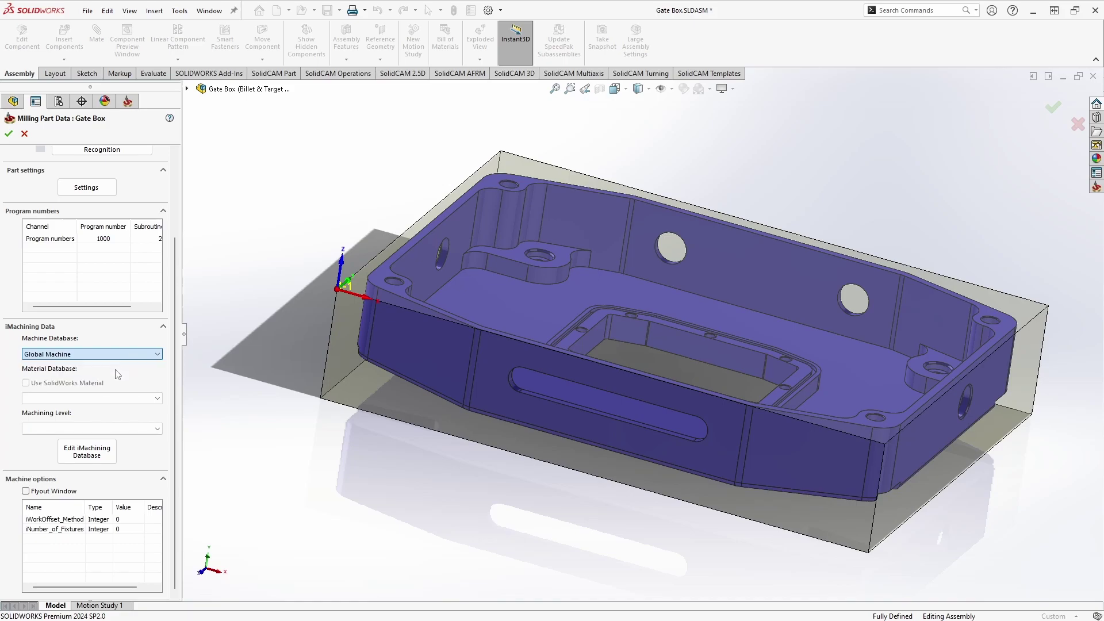
pyautogui.click(130, 398)
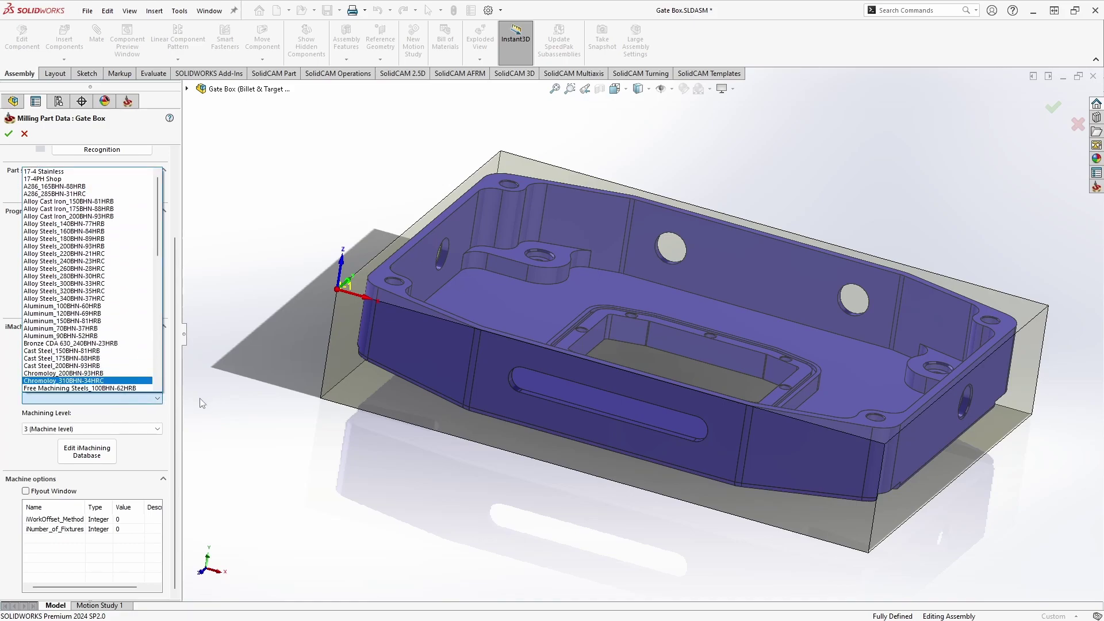
pyautogui.click(60, 328)
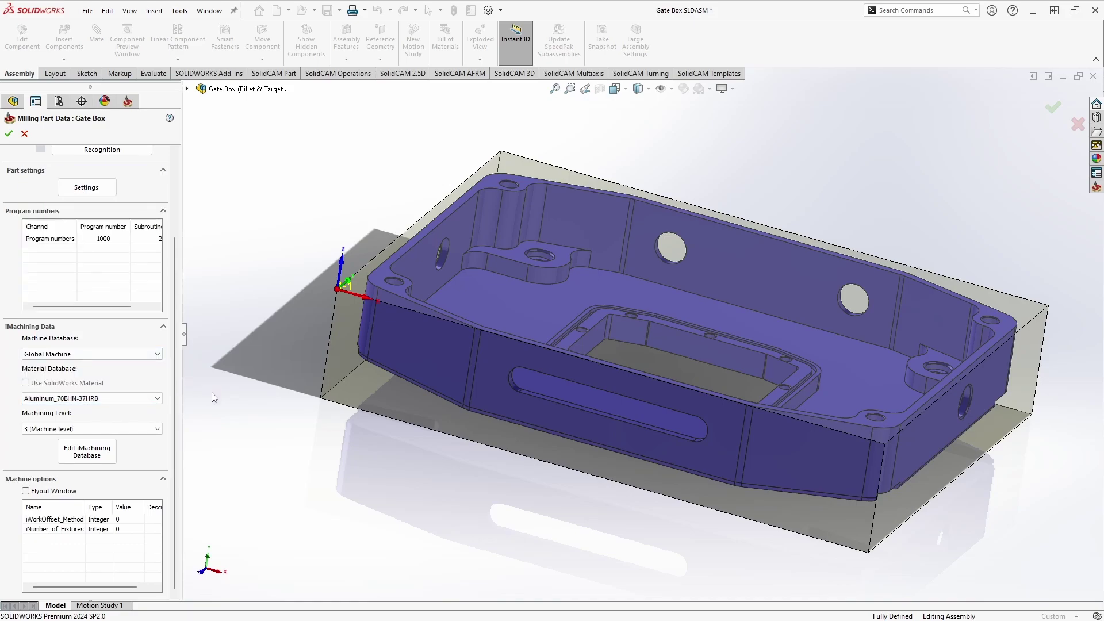
pyautogui.click(8, 134)
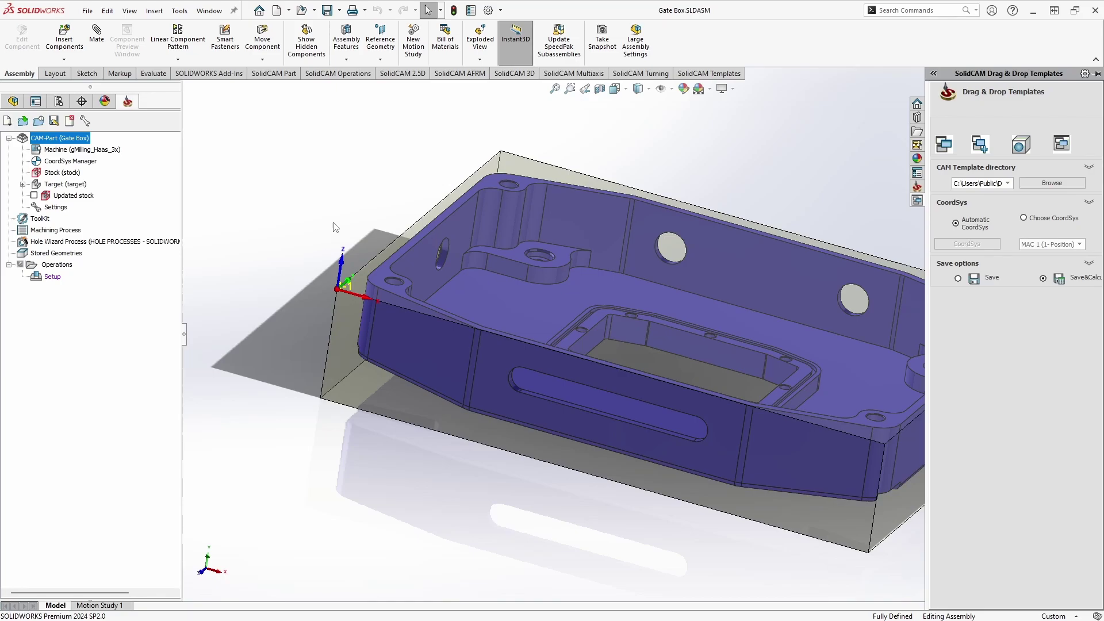
# Step: Open the Gate Box CAM-Part definition for editing
pyautogui.rightClick(72, 139)
pyautogui.click(121, 144)
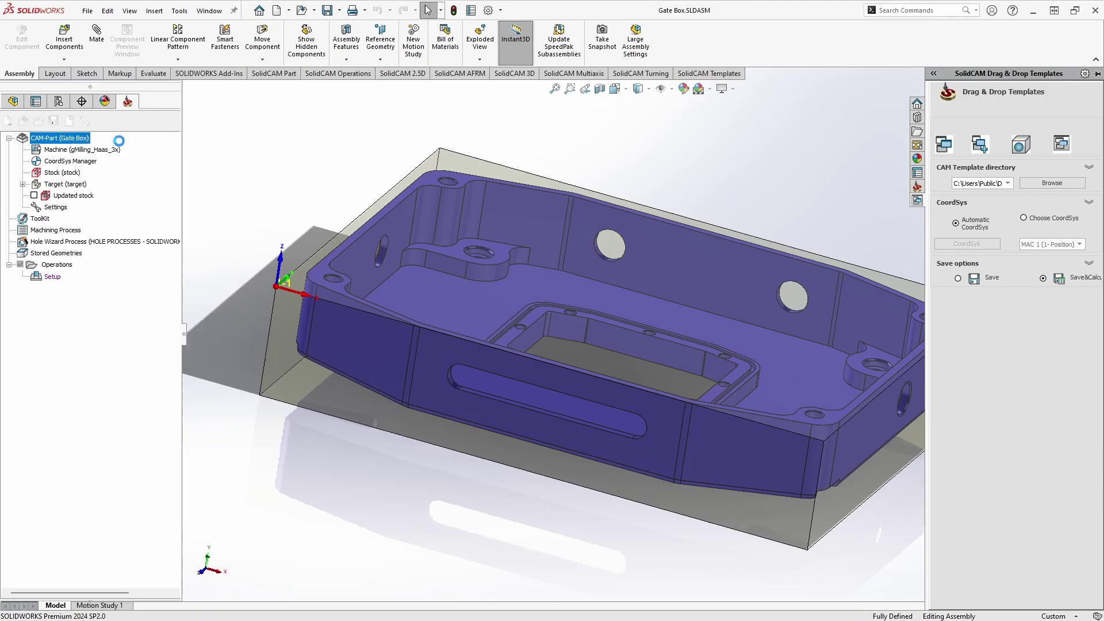